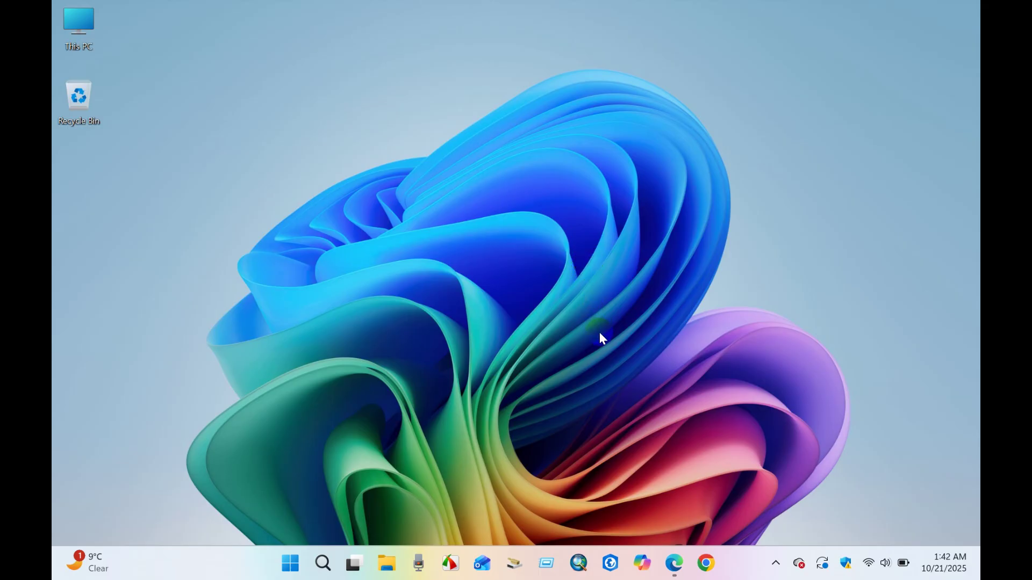
Step: Launch ArcGIS Pro and open the MyProject2 map showing the pink Building footprints
click(612, 564)
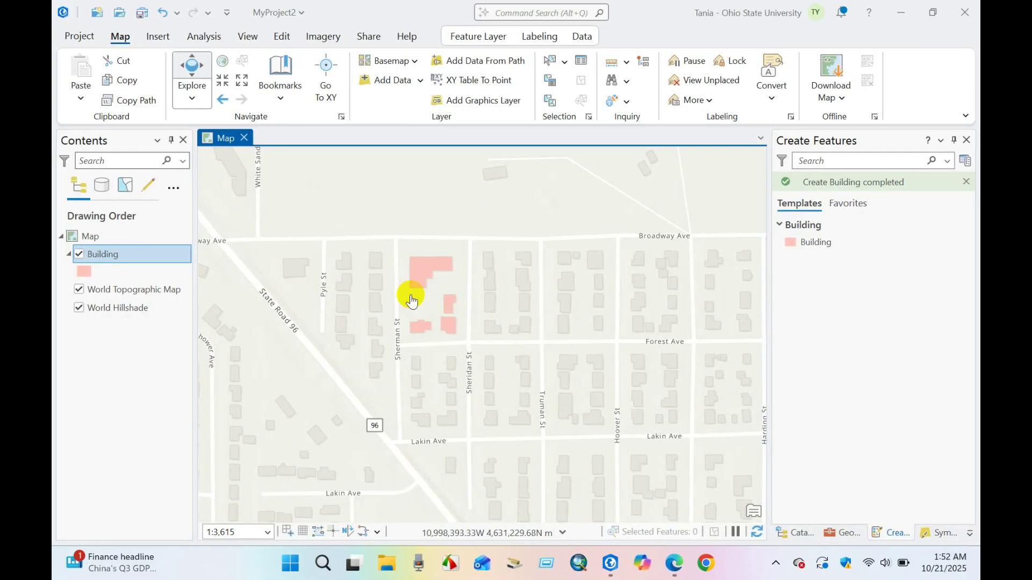
scroll(594, 295, up, 4)
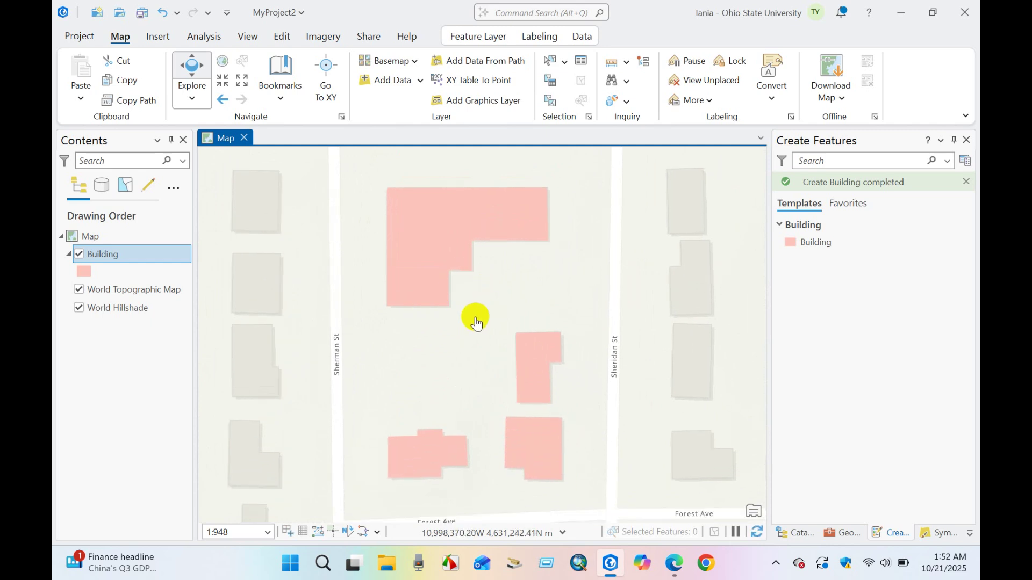
Step: Open the Building layer's attribute table and pan the map over House 1
right_click(98, 254)
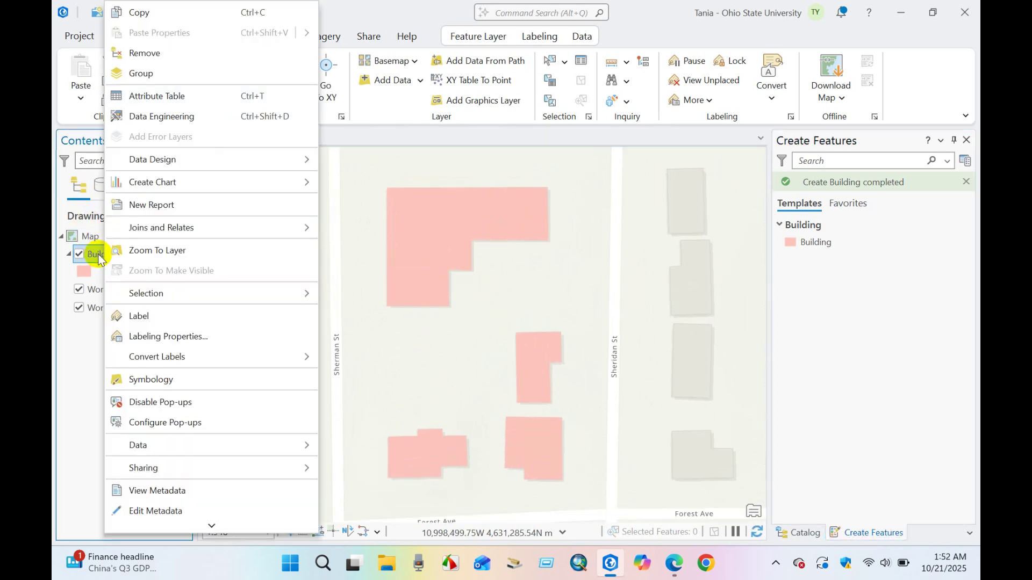
click(145, 100)
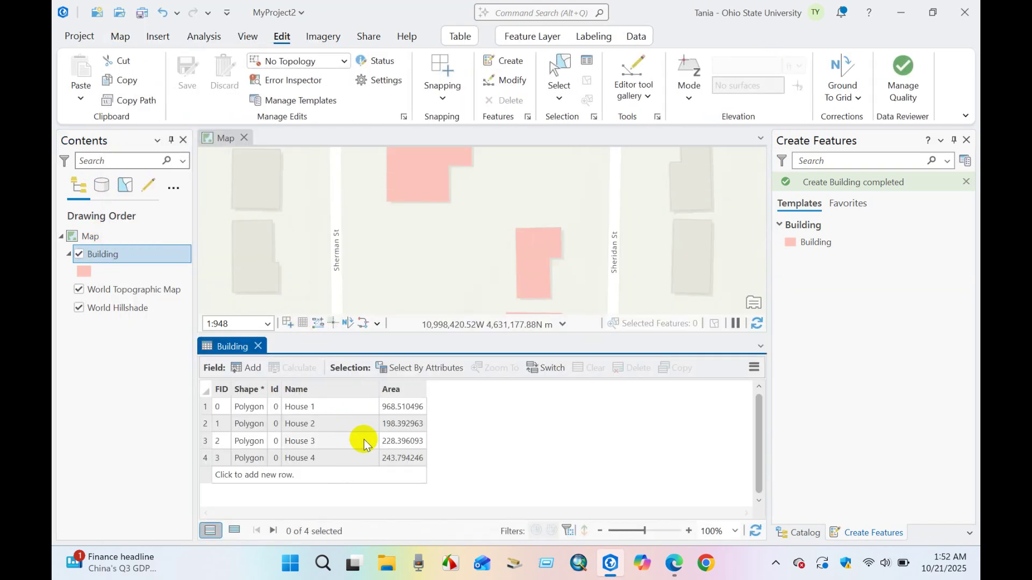
drag(442, 223, 461, 269)
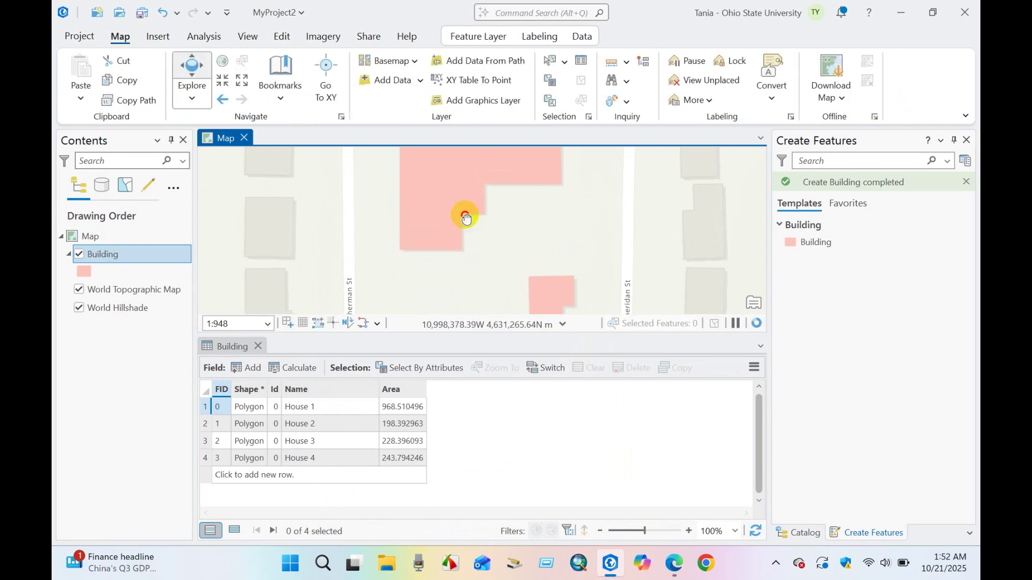
drag(466, 218, 467, 237)
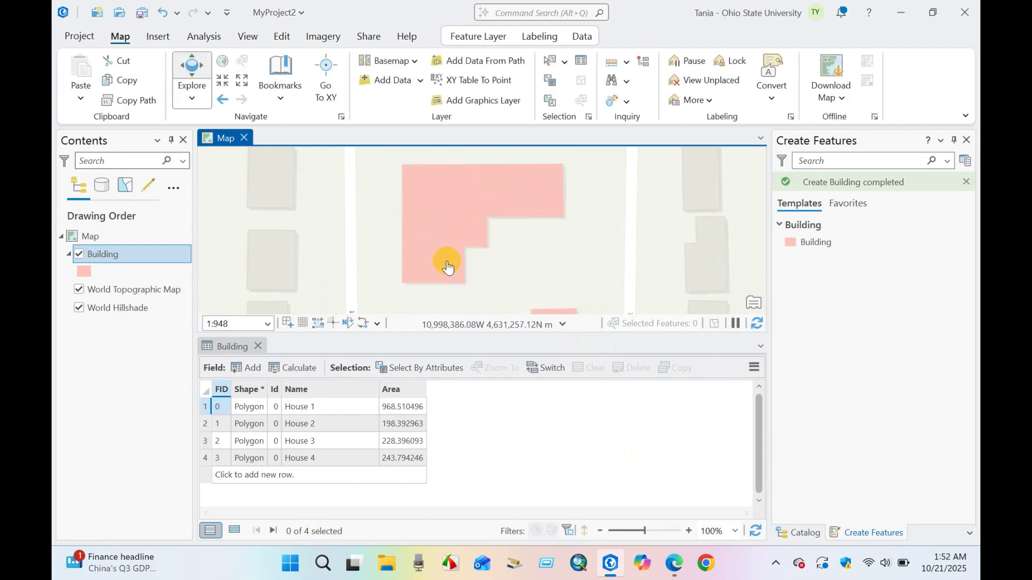
Step: Check House 1 from its table row, clear the selection, and enlarge the map above the table
click(205, 408)
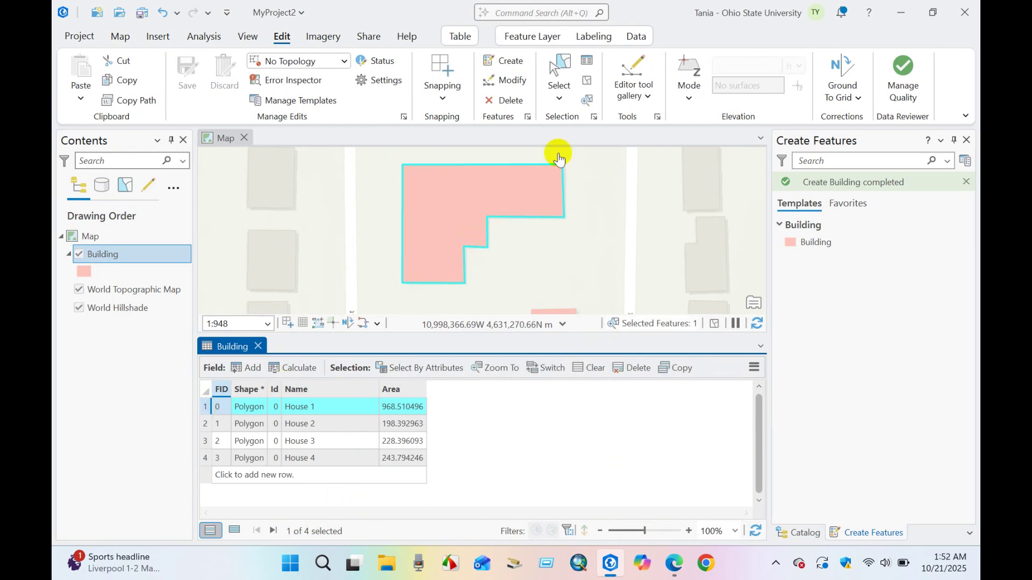
click(590, 86)
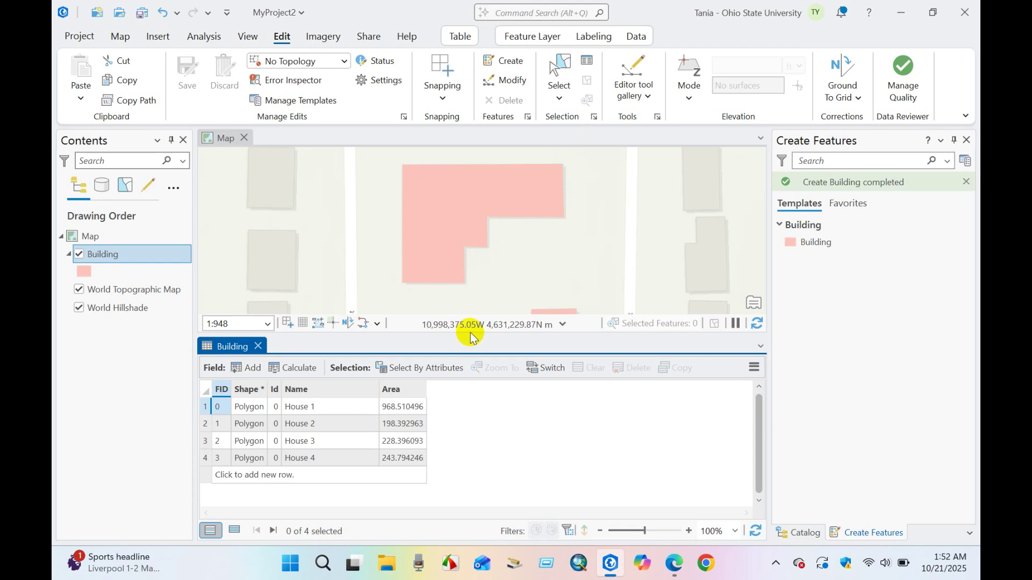
drag(471, 337, 471, 398)
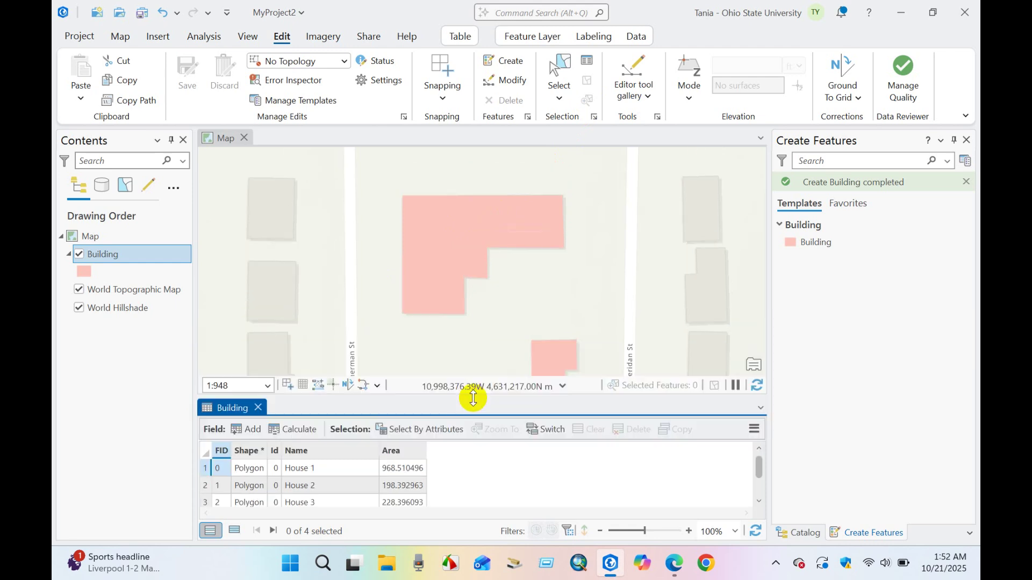
scroll(438, 250, up, 2)
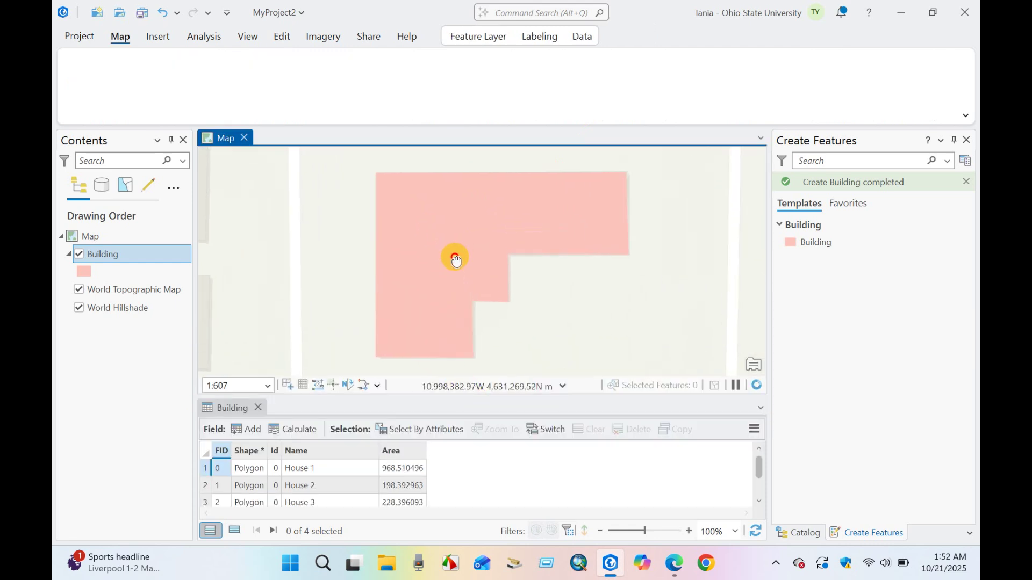
click(280, 39)
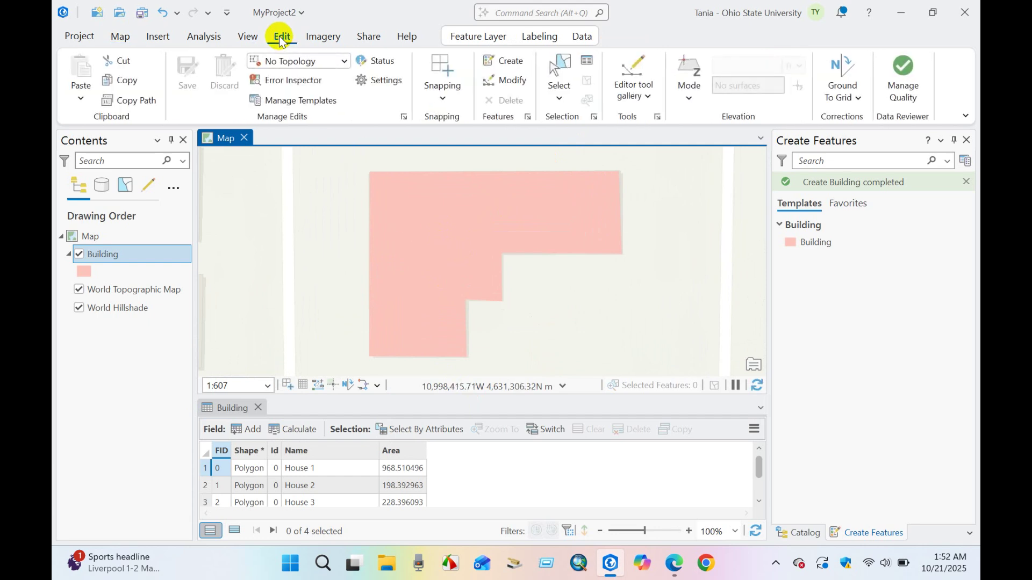
Step: Enable snapping and select the L-shaped House 1 polygon using rectangle selection
click(442, 72)
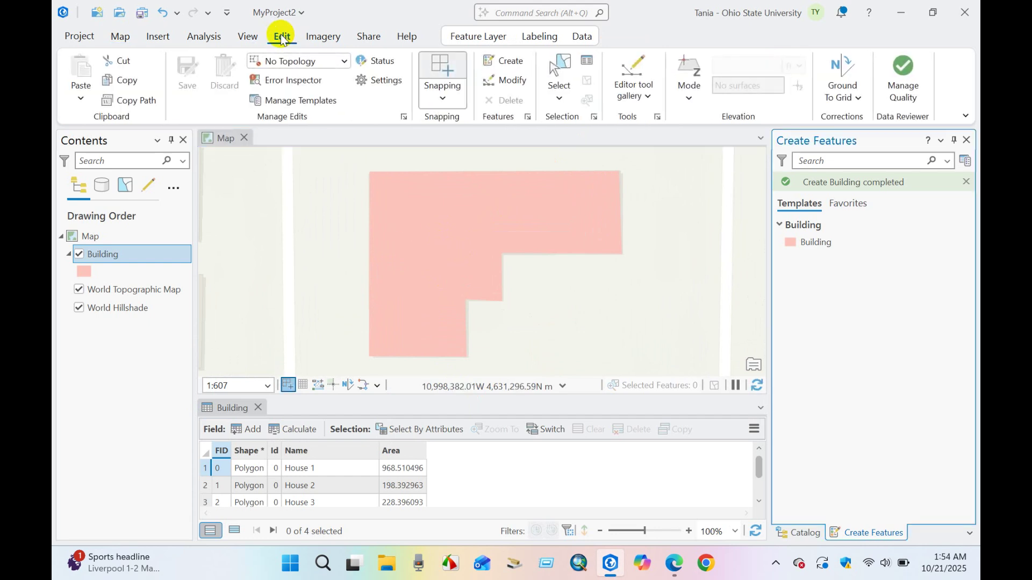
click(649, 97)
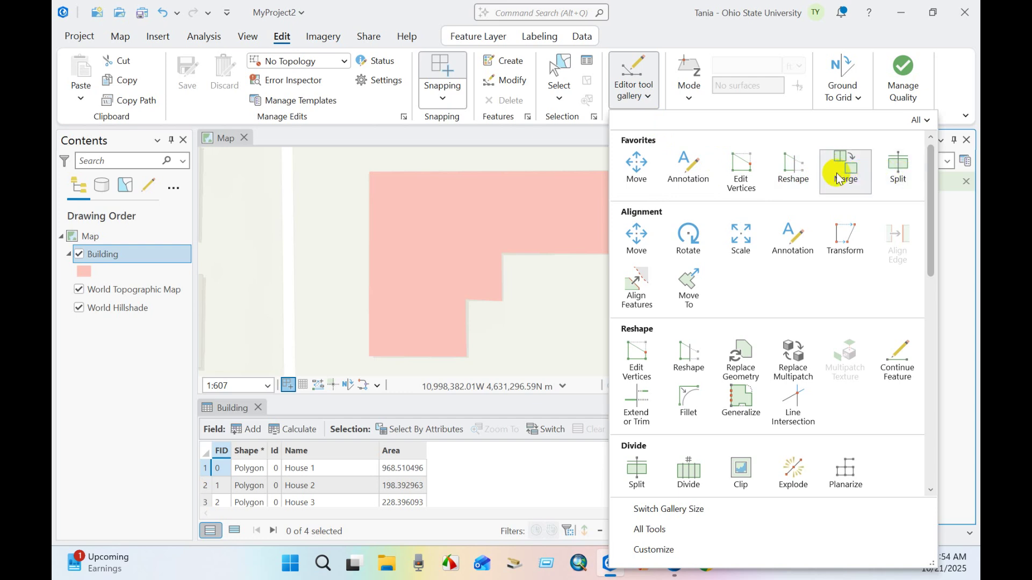
click(370, 118)
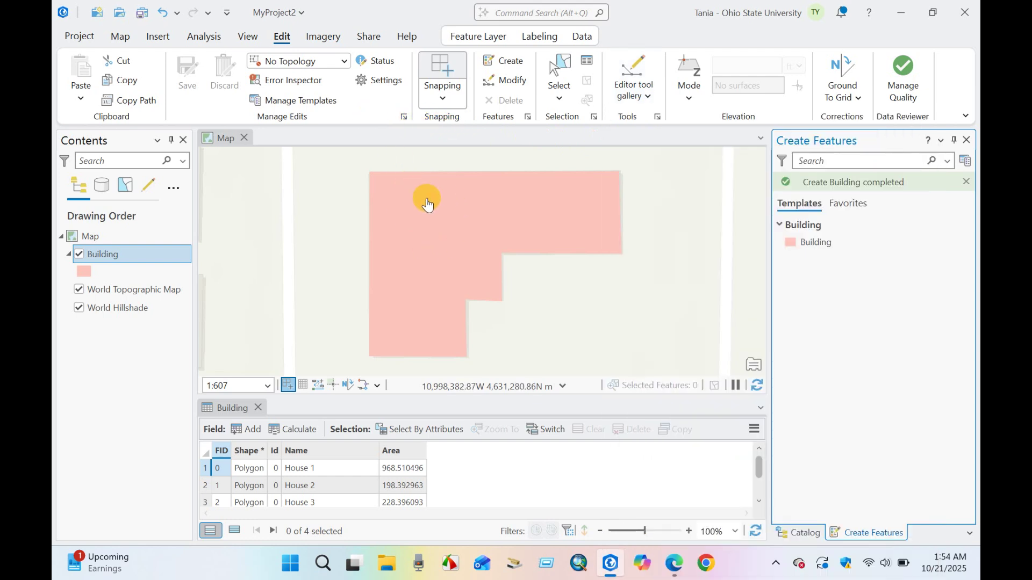
click(559, 99)
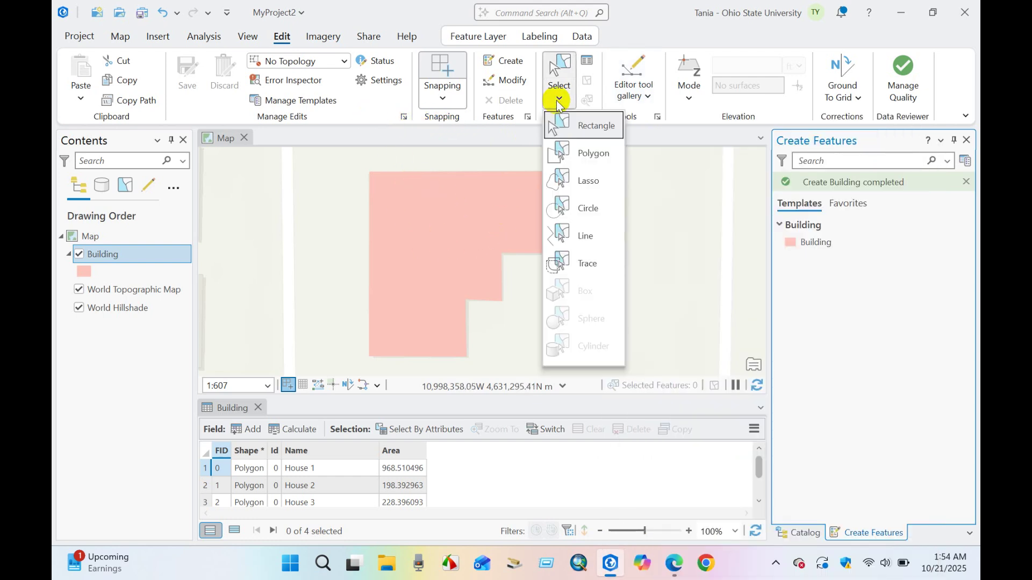
click(585, 128)
click(449, 229)
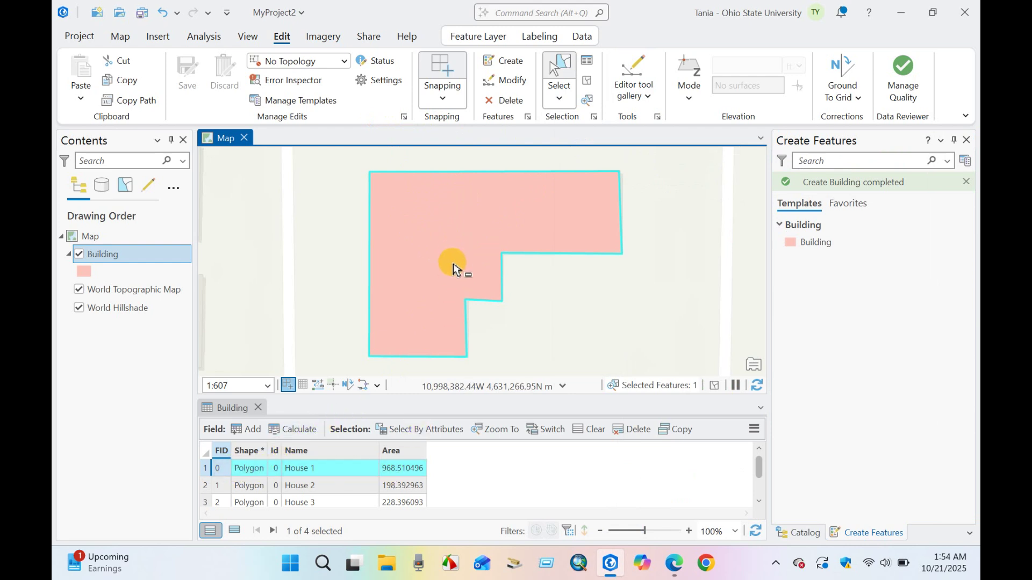
Step: Use the Split tool to cut House 1 vertically from its top edge to the inner corner
click(649, 97)
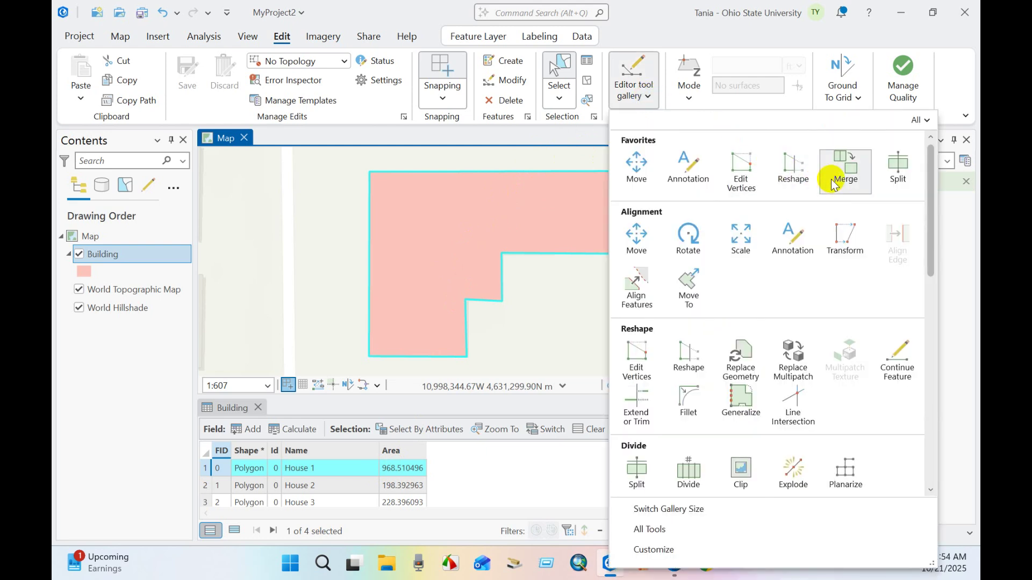
click(898, 164)
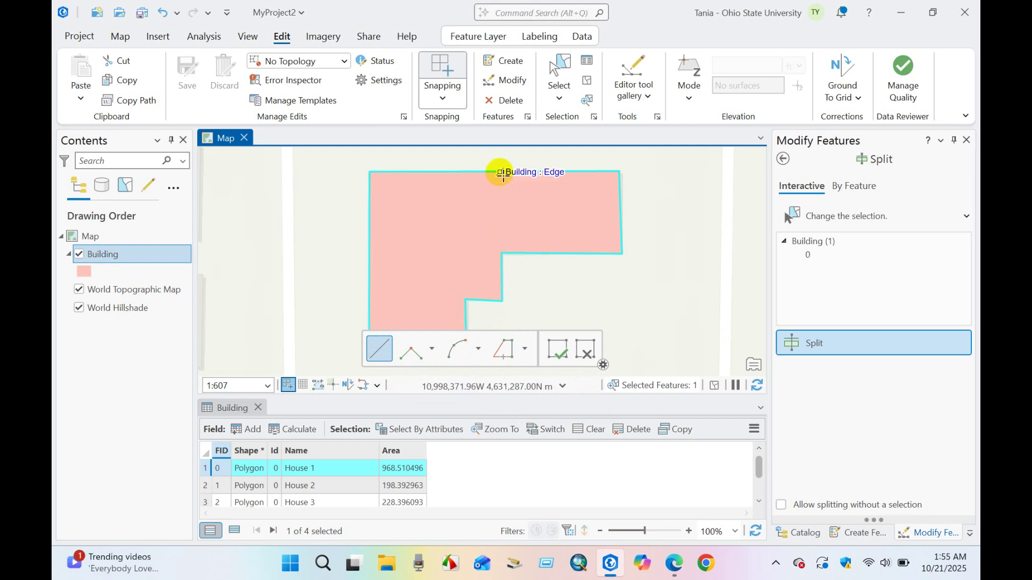
click(501, 172)
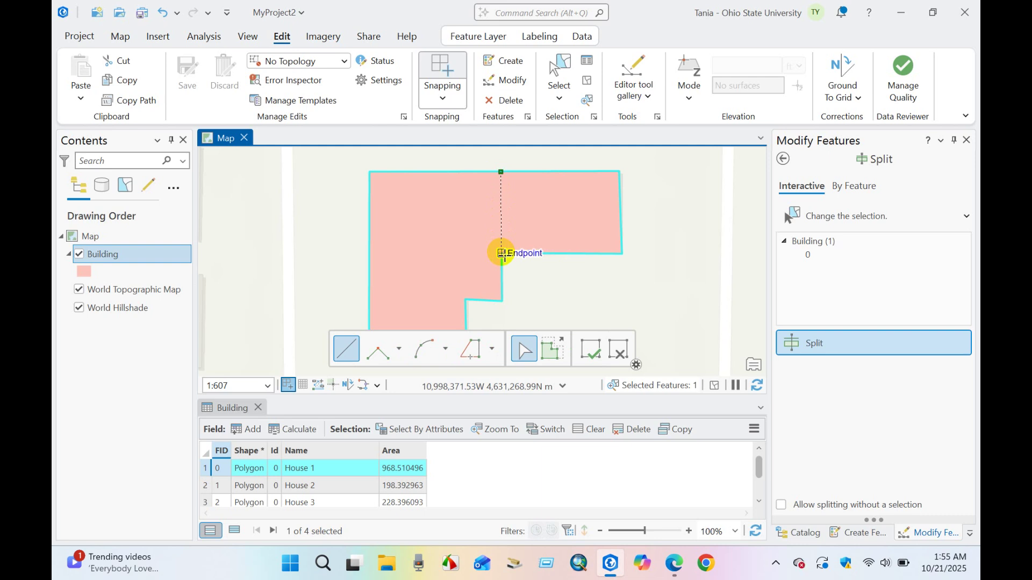
click(501, 253)
click(590, 348)
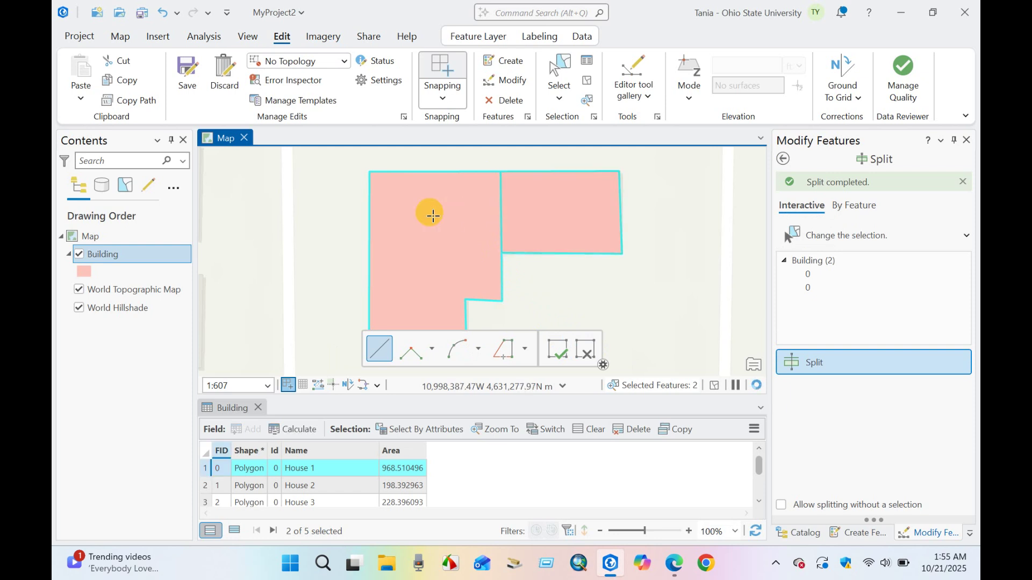
Step: Inspect each House 1 part by selecting them in turn, then box-select both parts
click(587, 81)
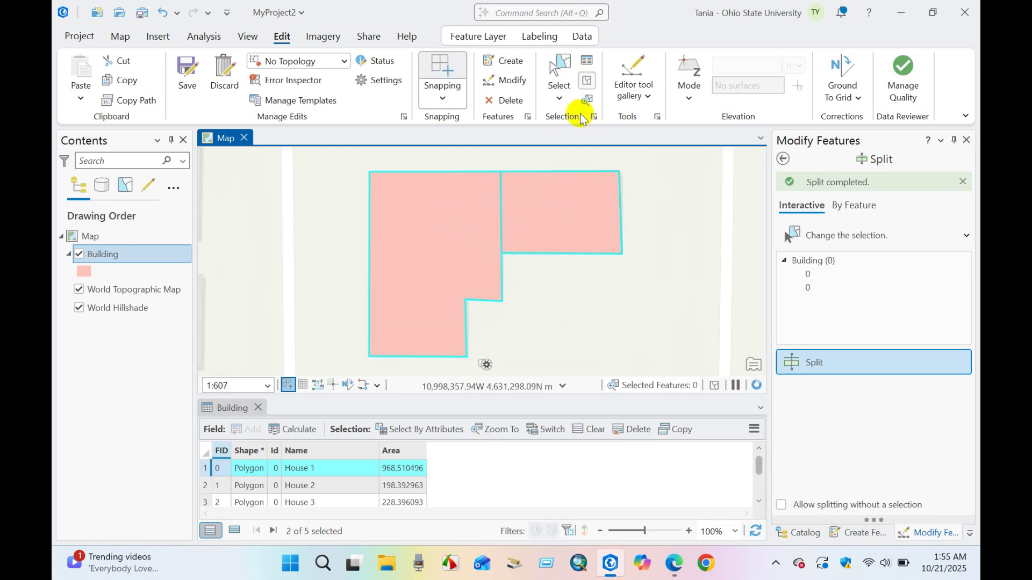
click(566, 206)
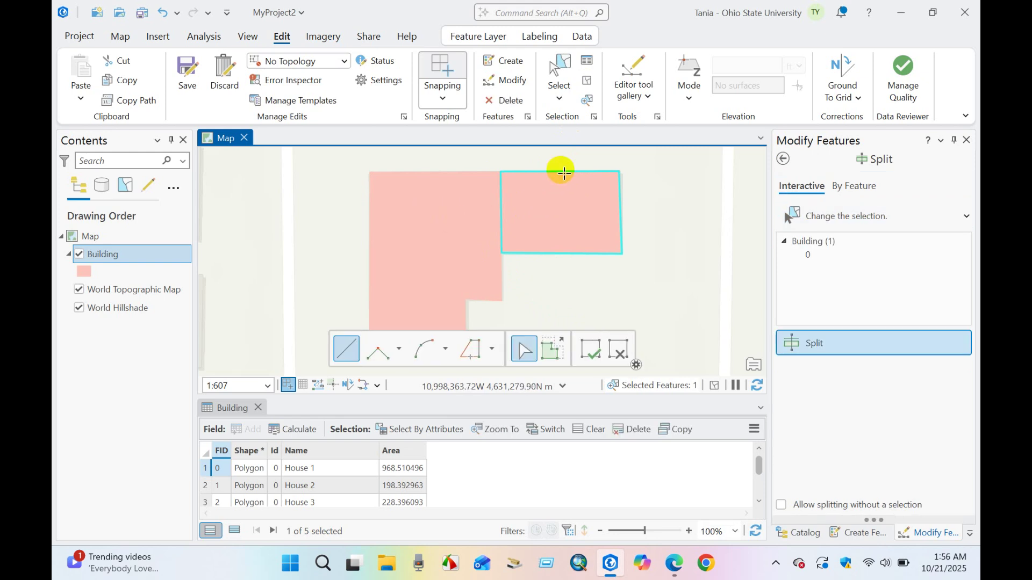
click(586, 80)
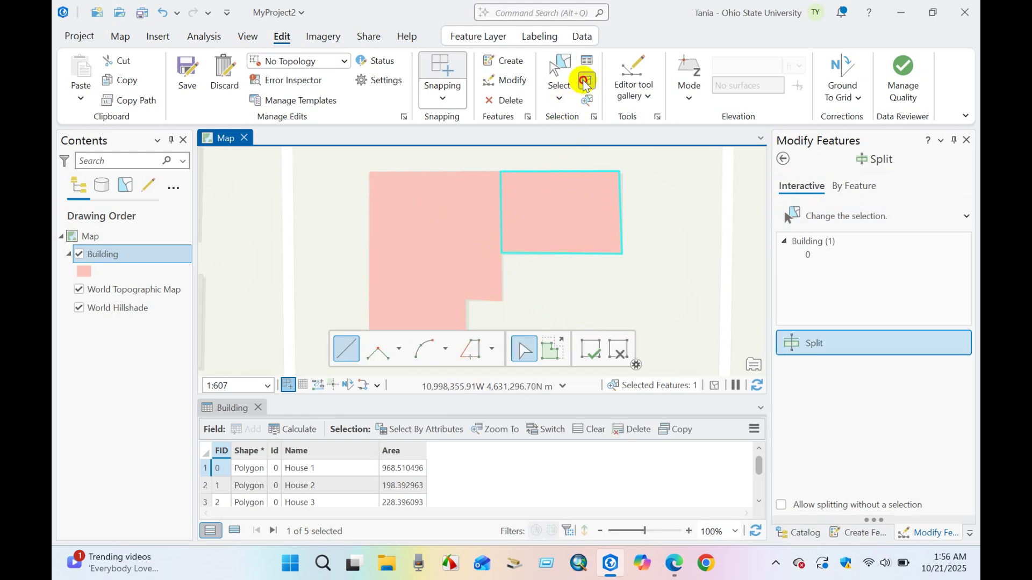
click(446, 217)
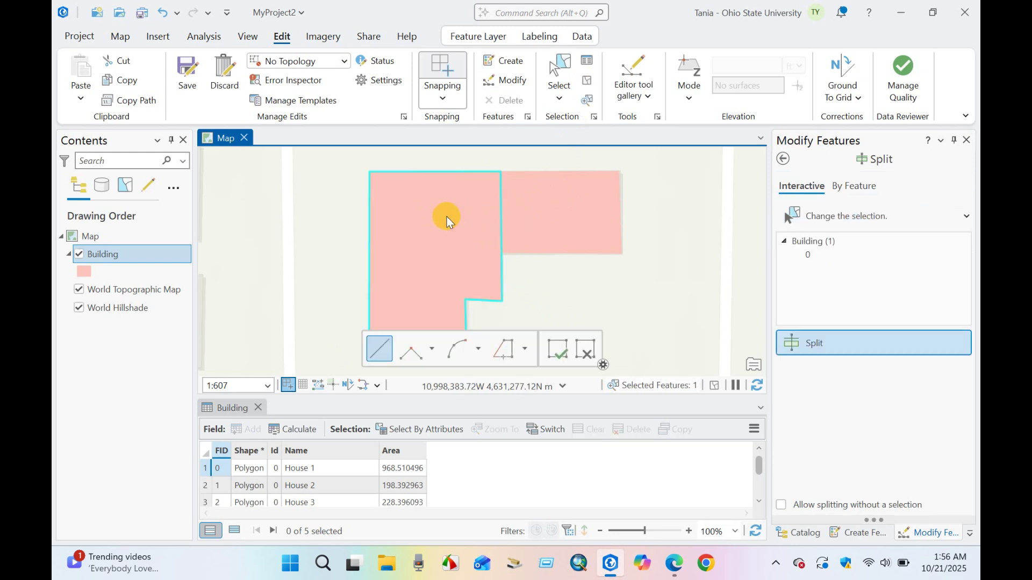
click(586, 81)
click(554, 222)
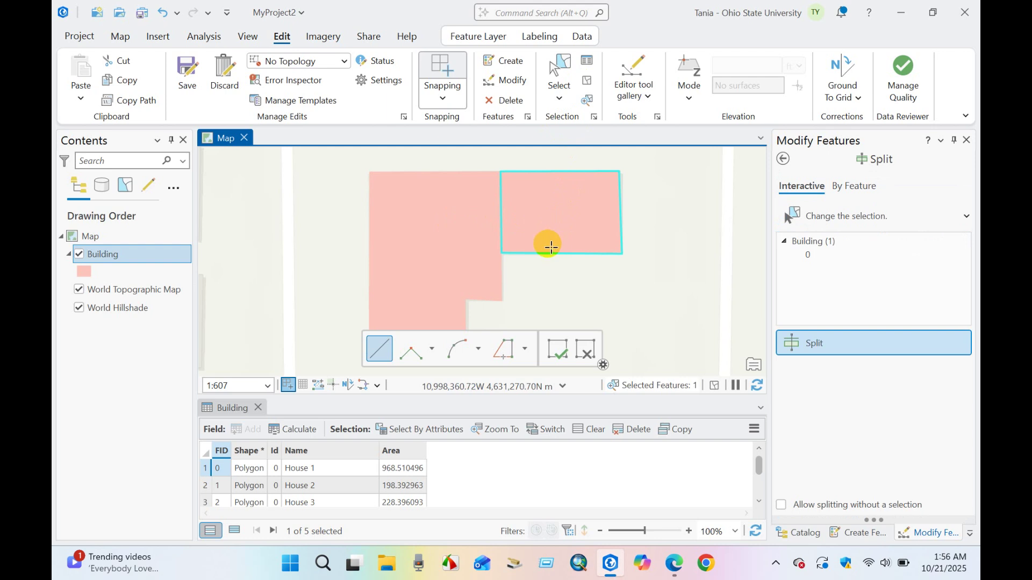
click(559, 98)
click(551, 150)
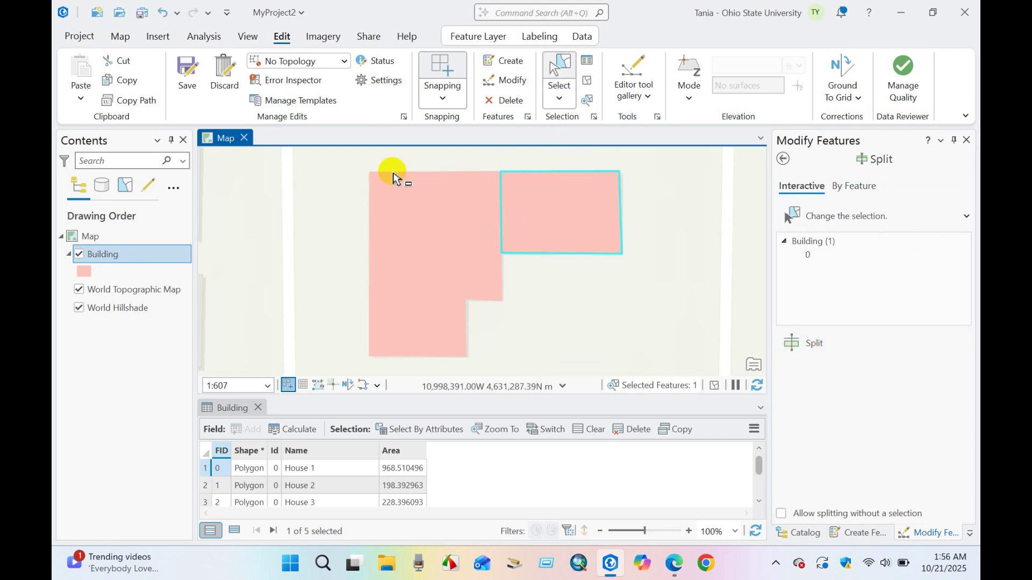
drag(358, 167, 528, 235)
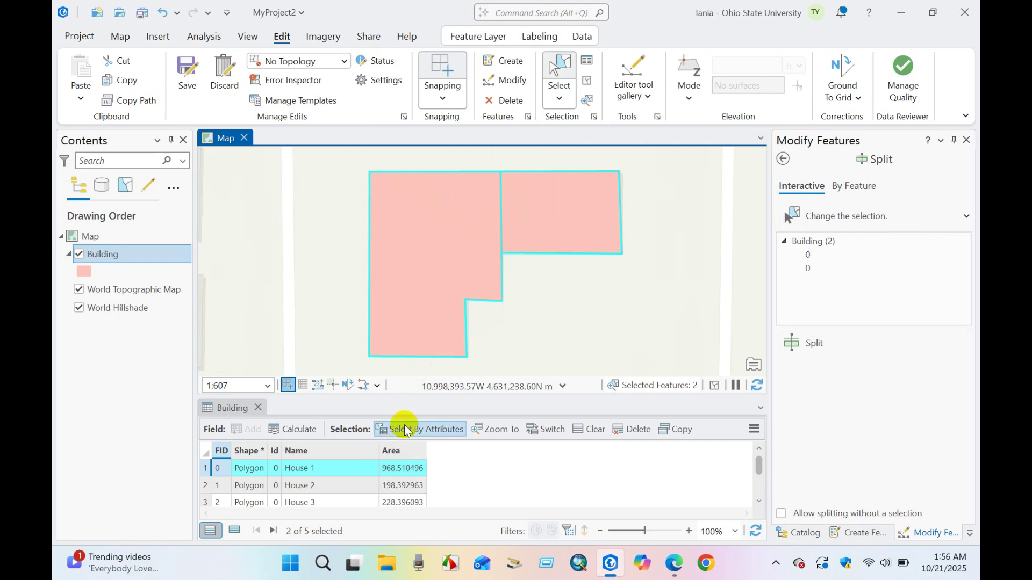
Step: Enlarge the table to show all five rows and select the L-shaped House 1 part (FID 0)
drag(419, 396, 417, 323)
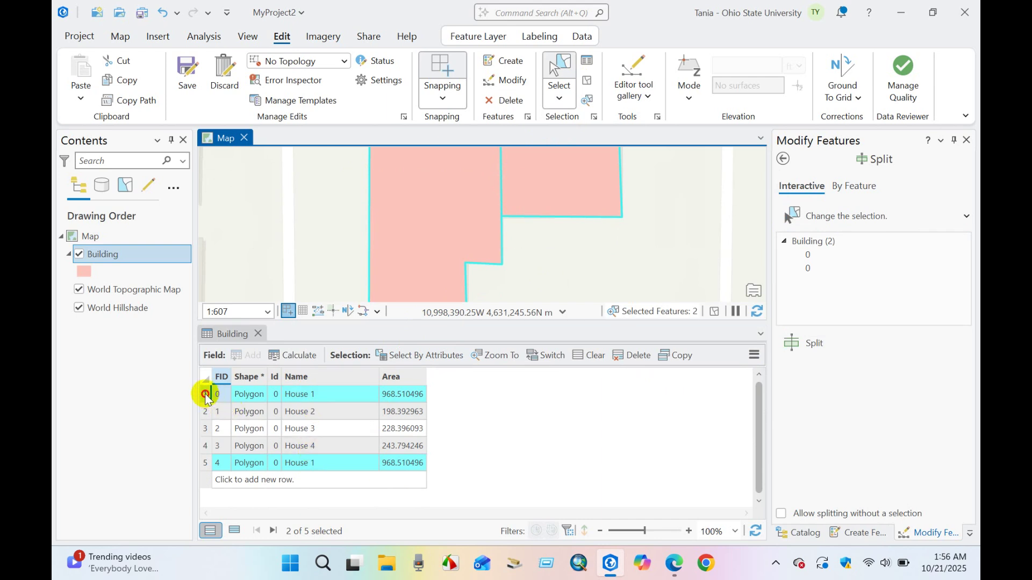
scroll(430, 240, down, 1)
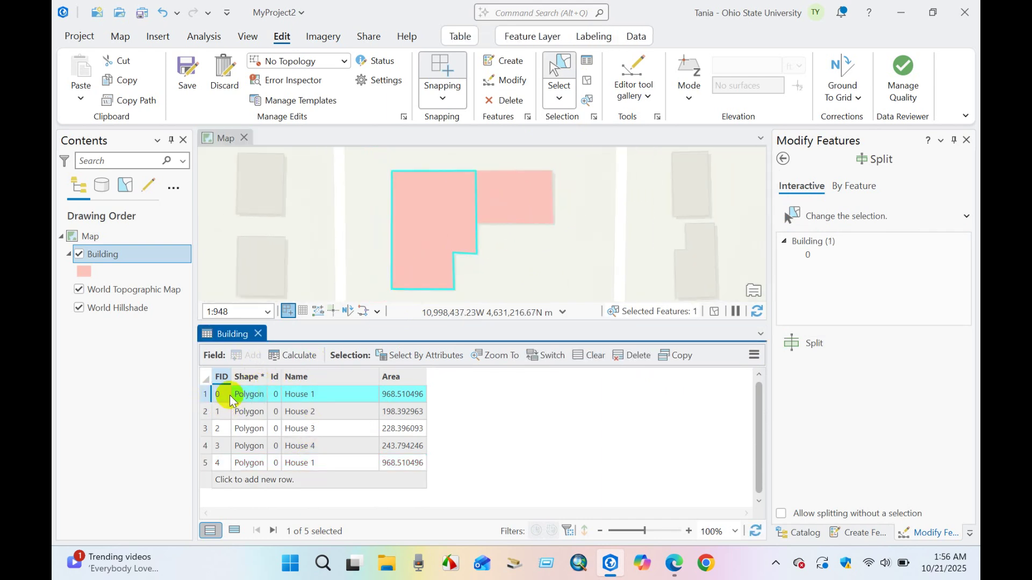
click(206, 396)
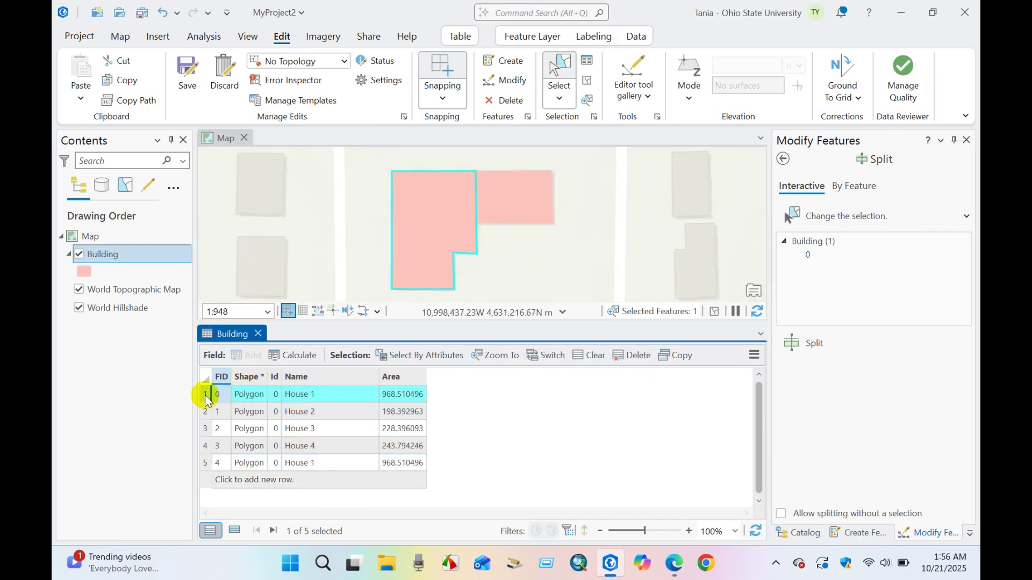
click(204, 466)
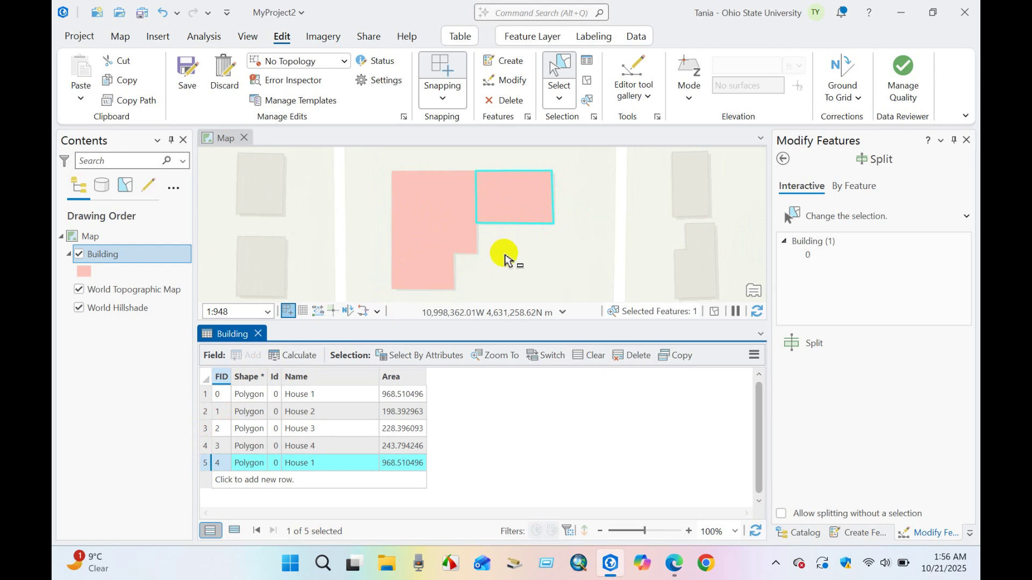
click(587, 80)
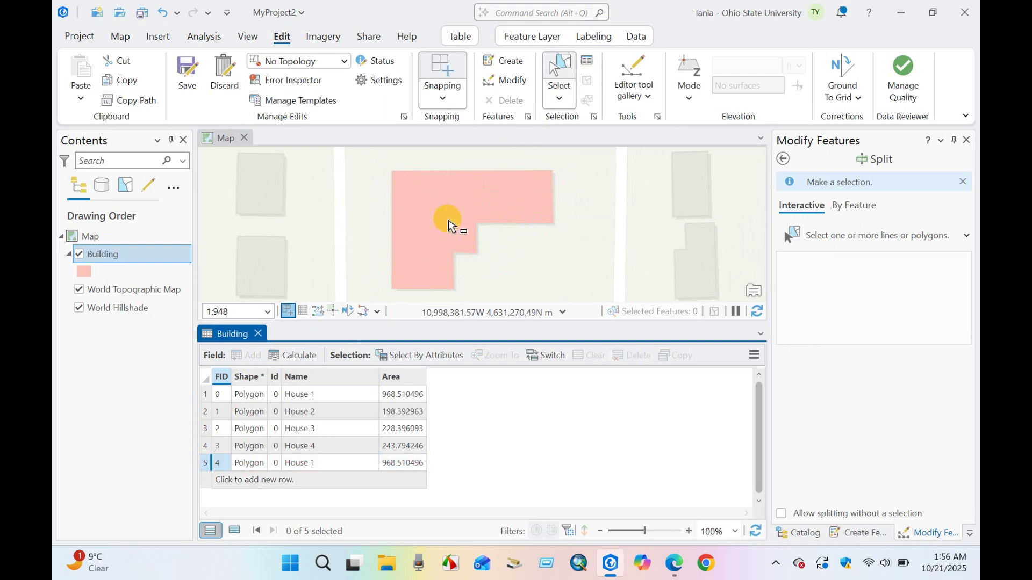
click(511, 193)
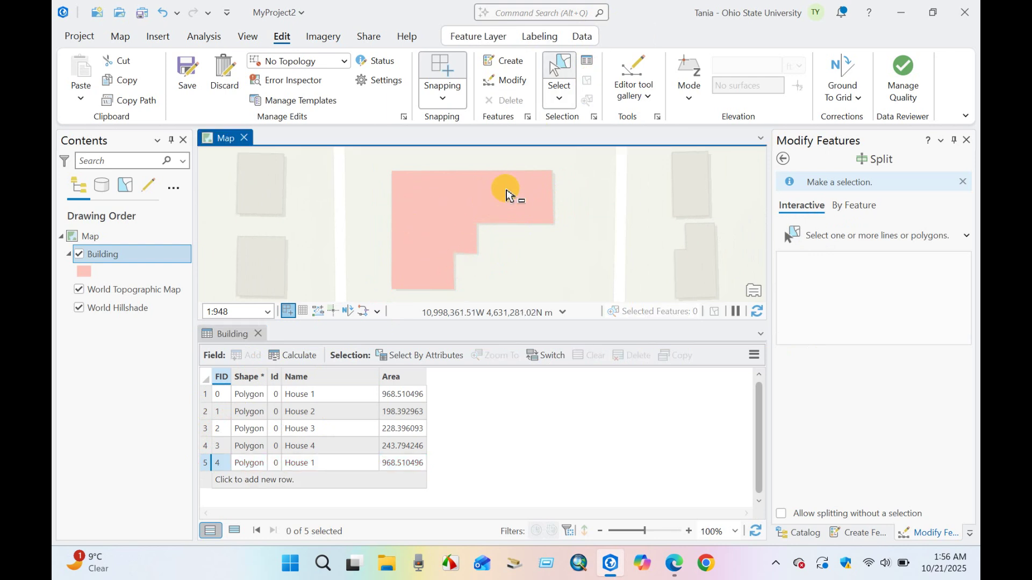
click(440, 218)
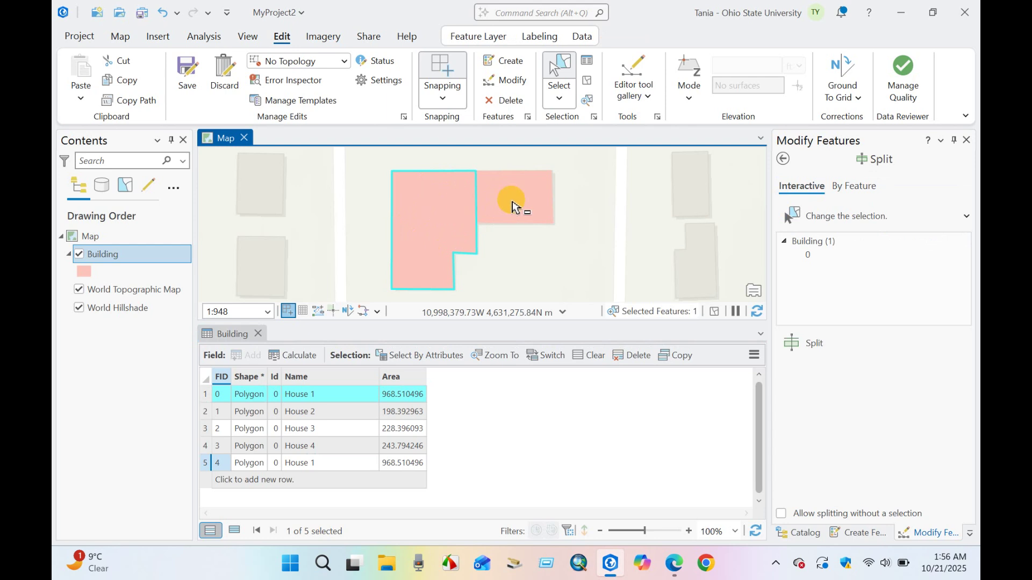
Step: Split the L-shaped part horizontally from its left edge to the inner corner, creating FID 6
click(647, 97)
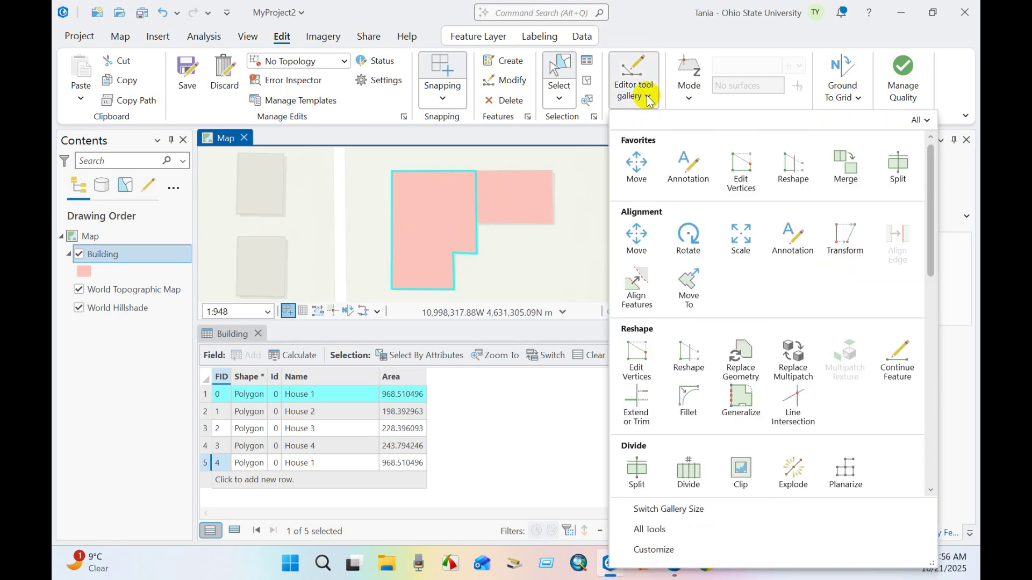
click(898, 159)
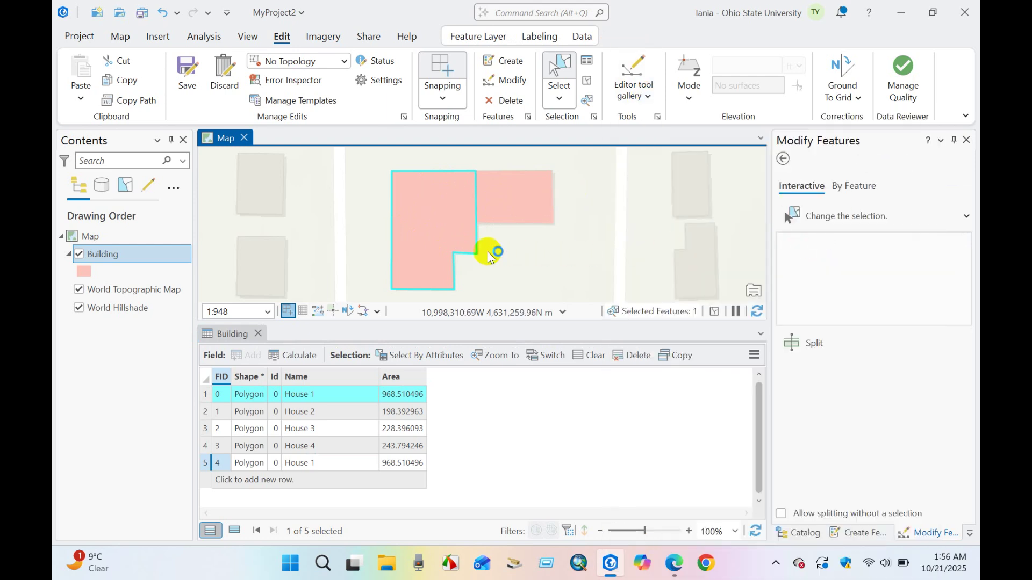
key(Down)
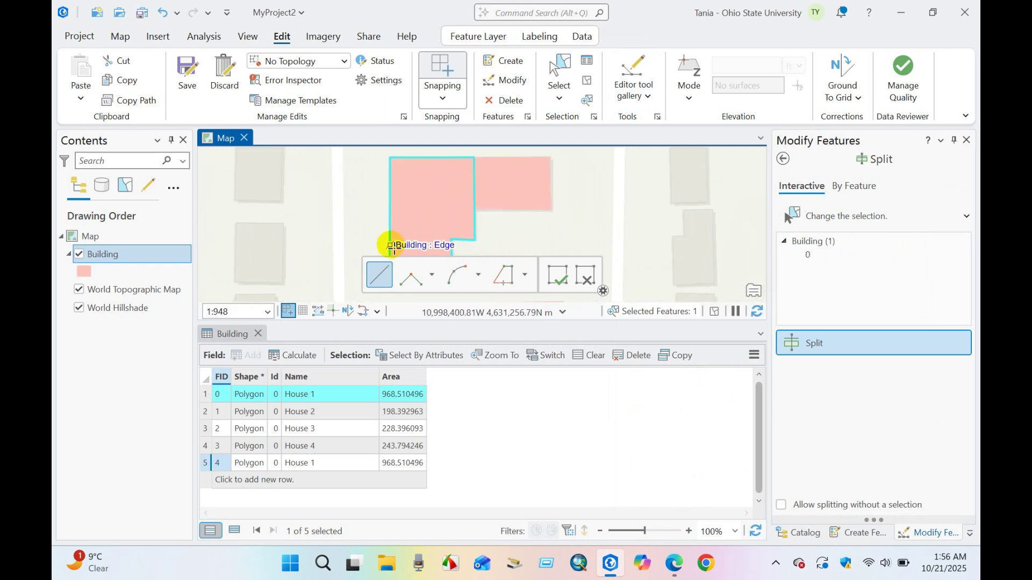
click(390, 243)
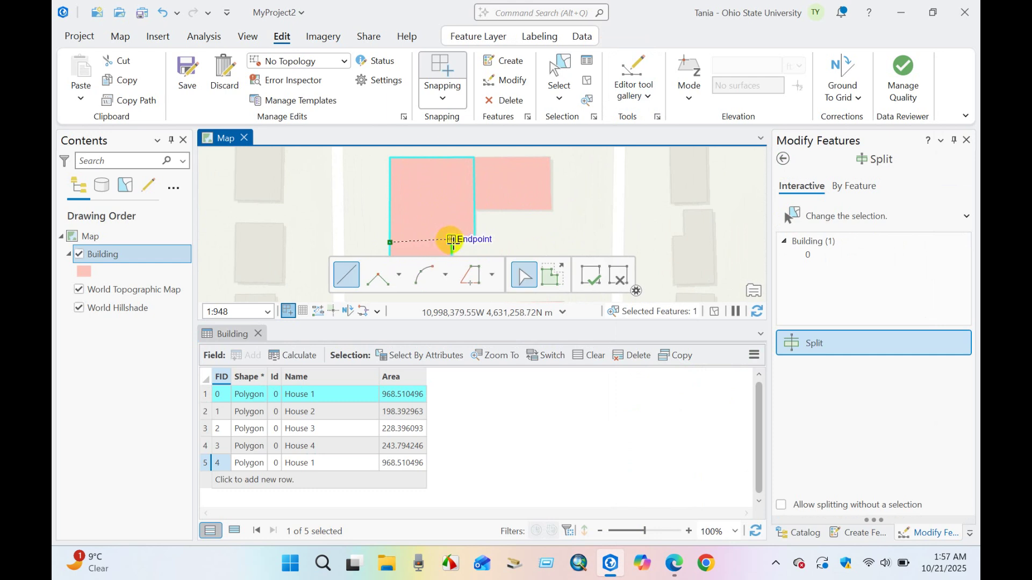
click(452, 240)
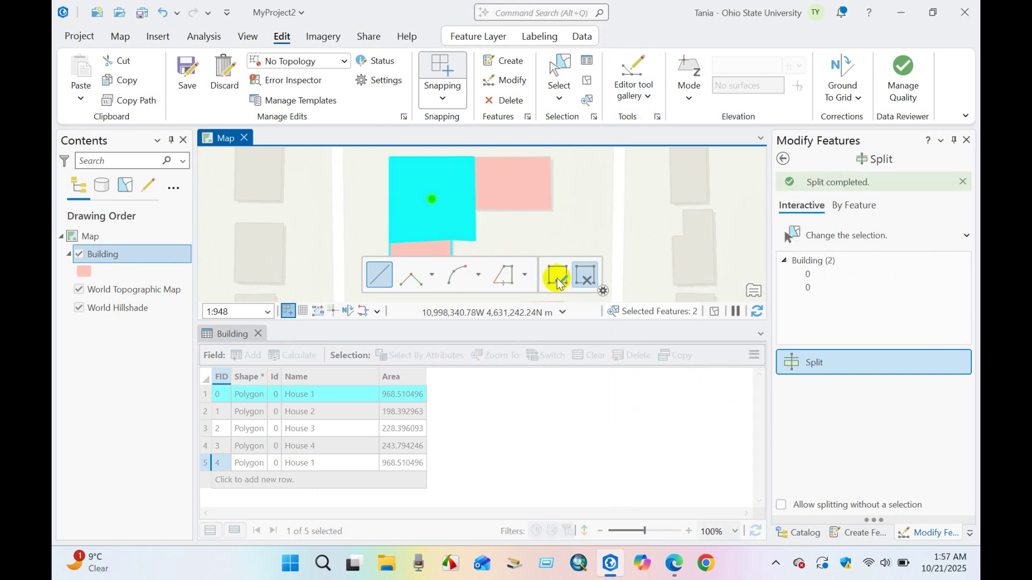
click(558, 282)
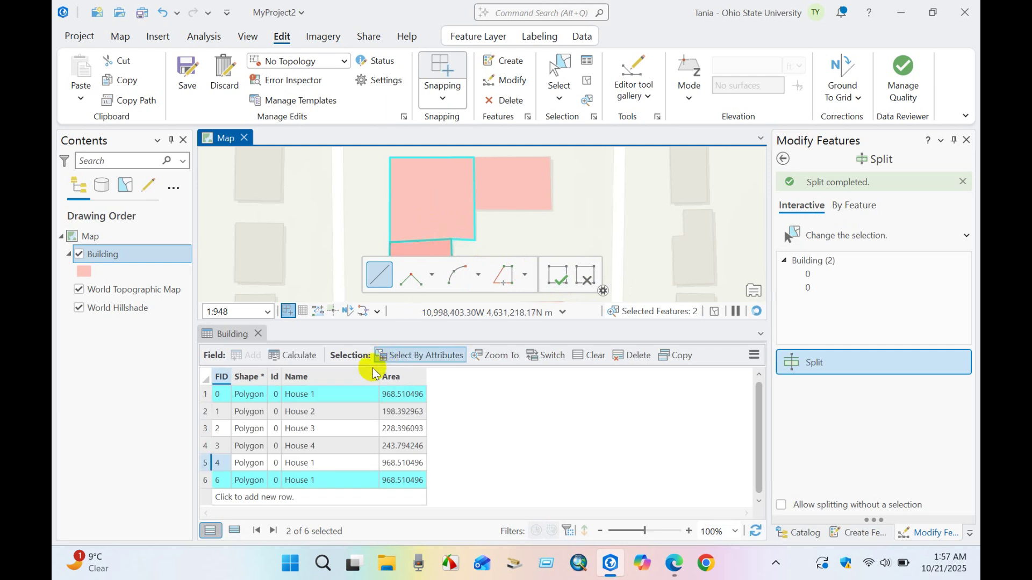
scroll(489, 217, down, 1)
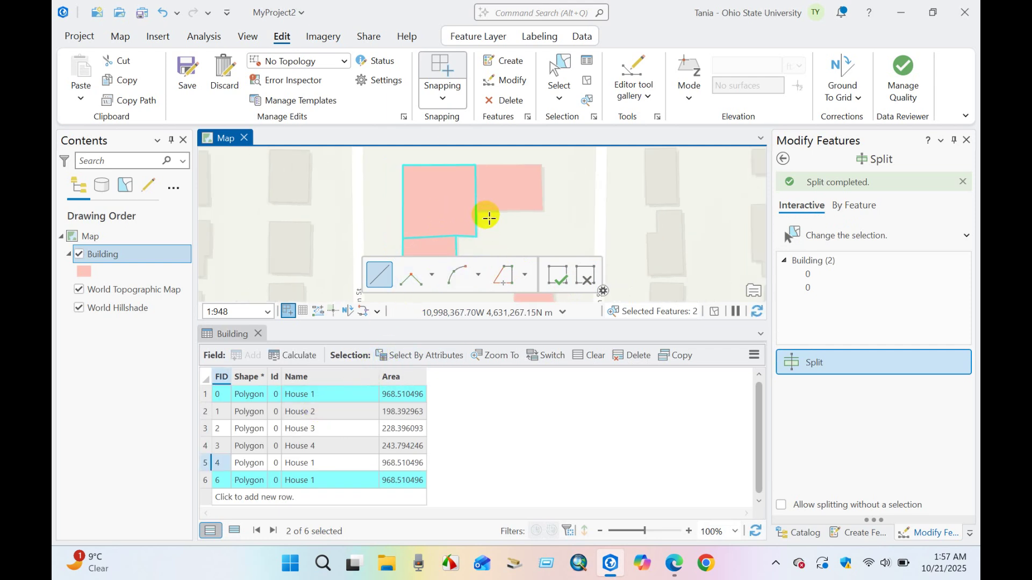
scroll(489, 217, down, 2)
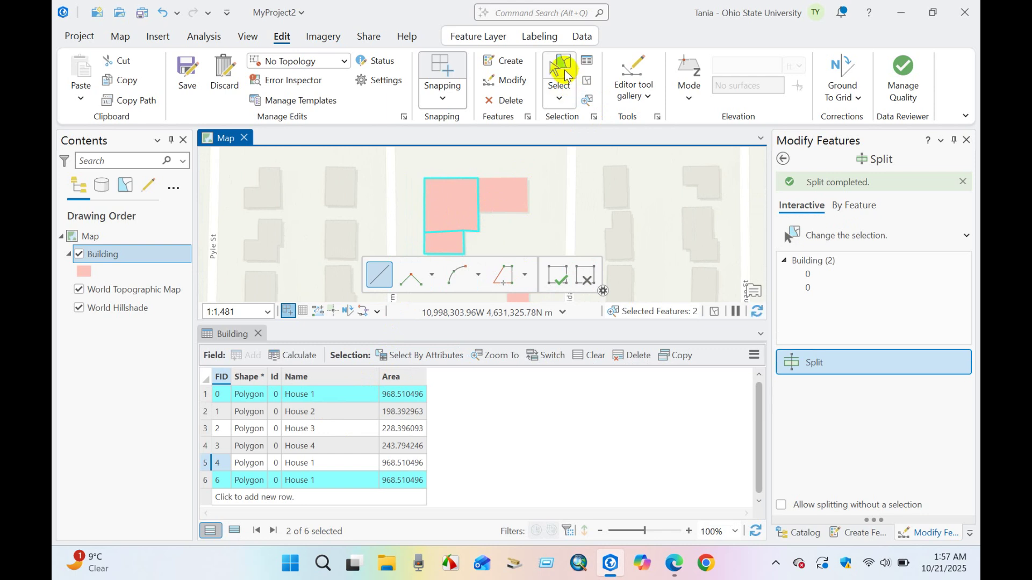
click(587, 80)
click(511, 202)
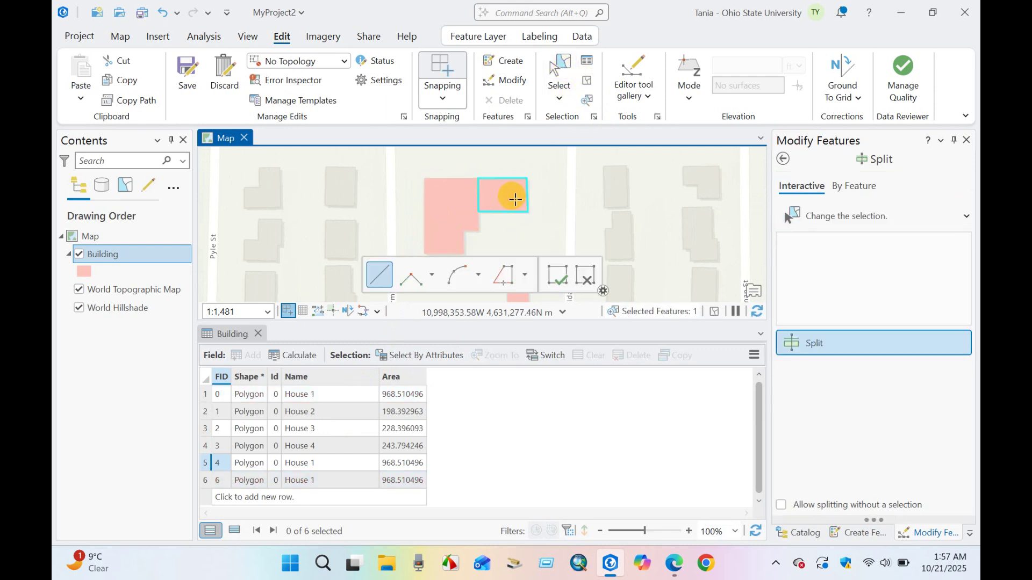
click(587, 80)
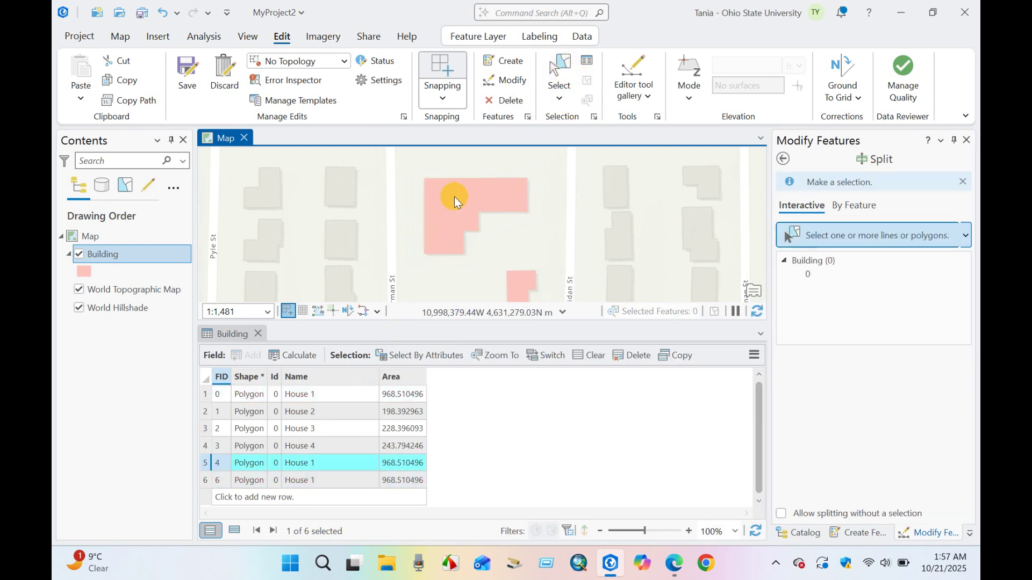
click(445, 203)
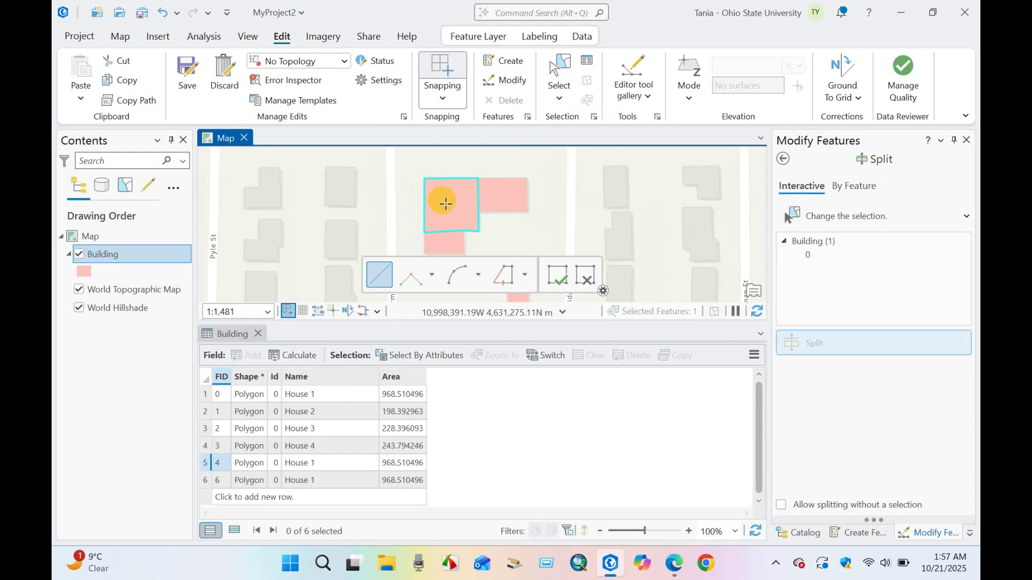
click(559, 98)
click(566, 126)
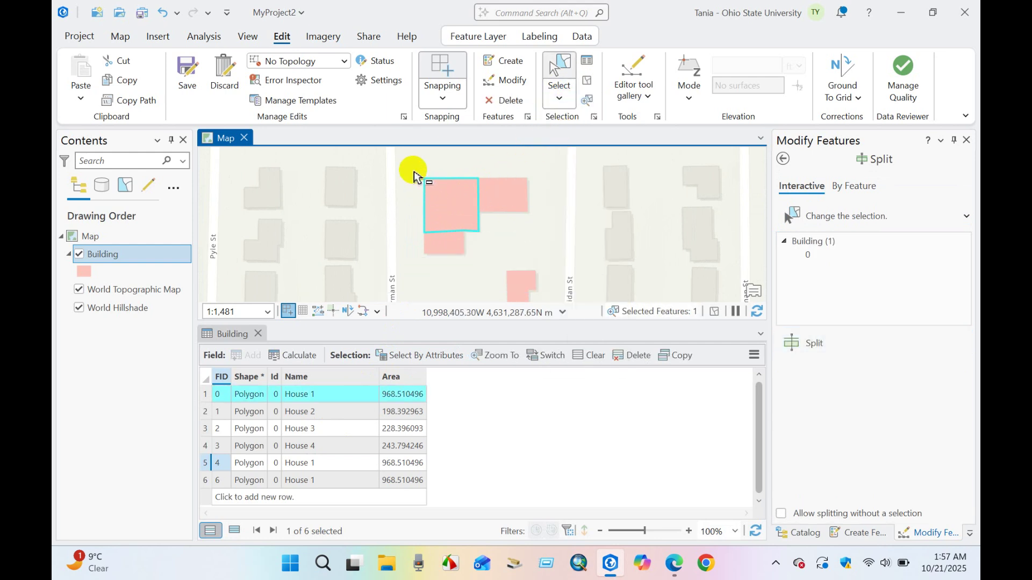
drag(413, 169, 505, 248)
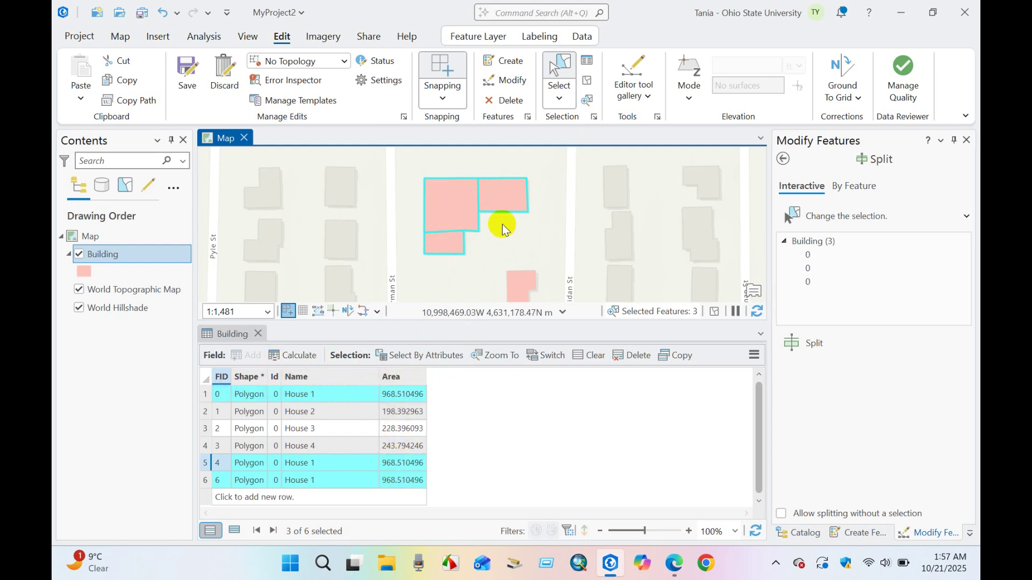
click(587, 80)
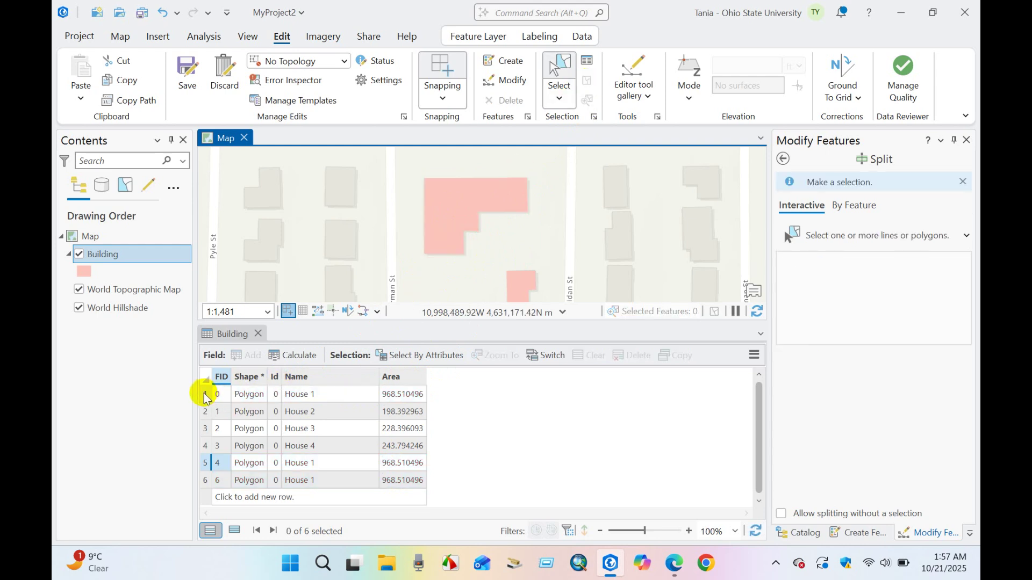
click(205, 396)
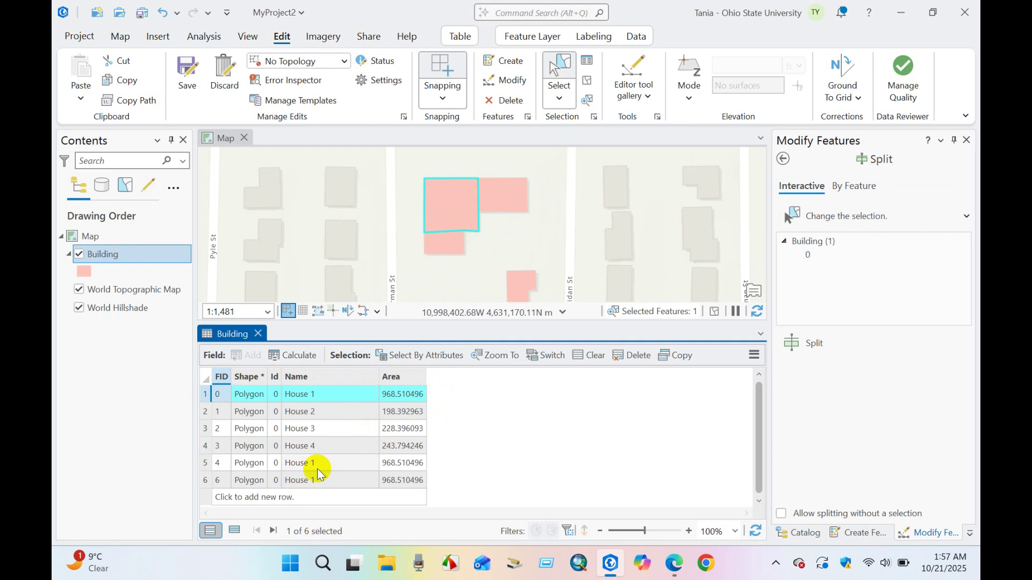
click(207, 464)
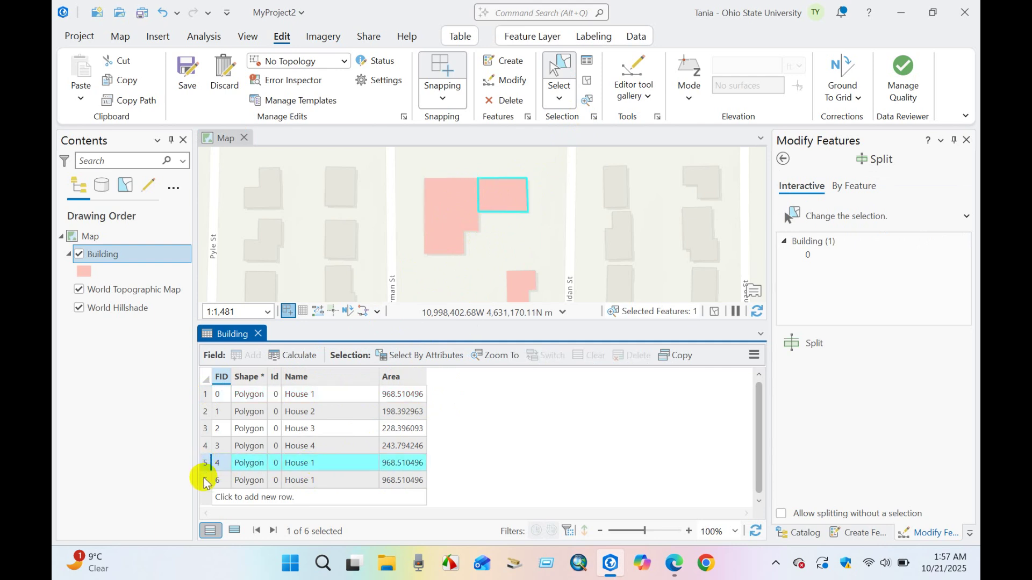
click(205, 481)
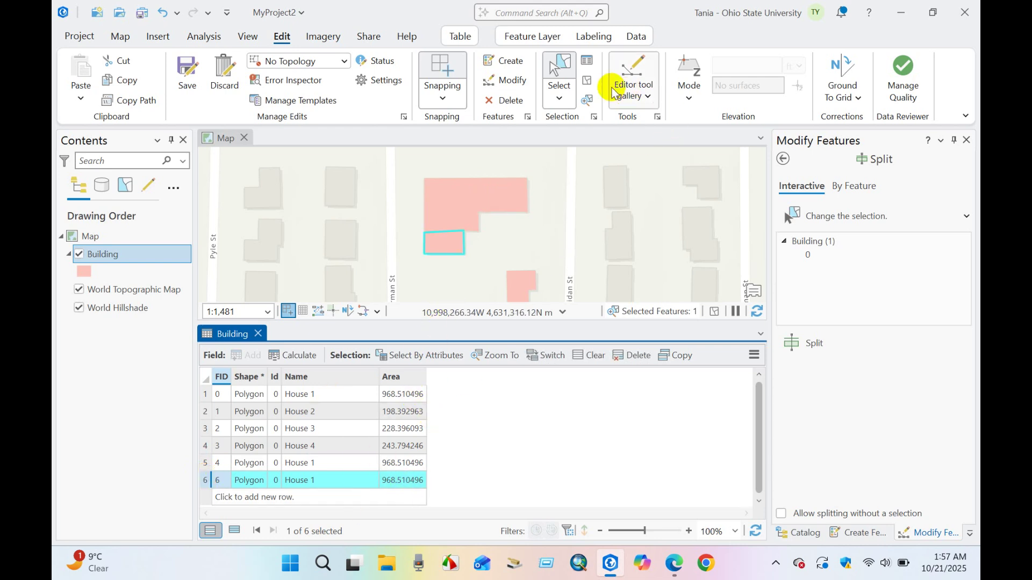
click(587, 80)
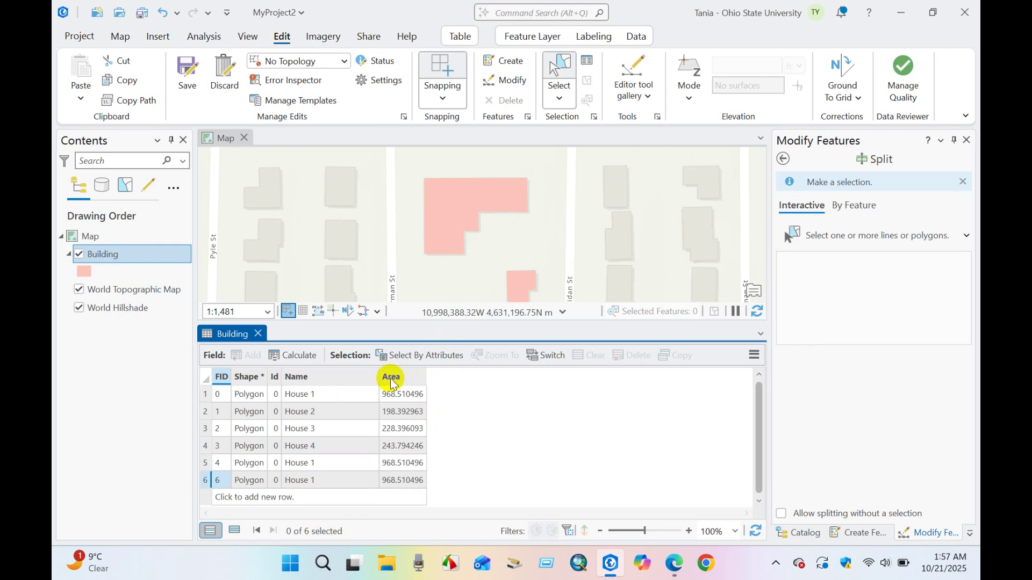
Step: Recalculate the Area field with Calculate Geometry for all Building polygons
right_click(391, 377)
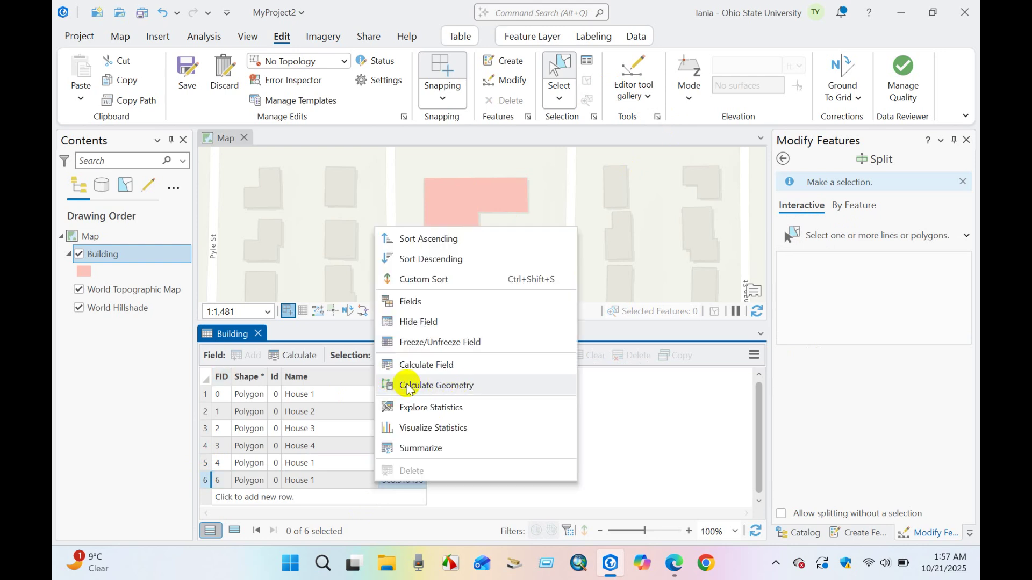
click(430, 384)
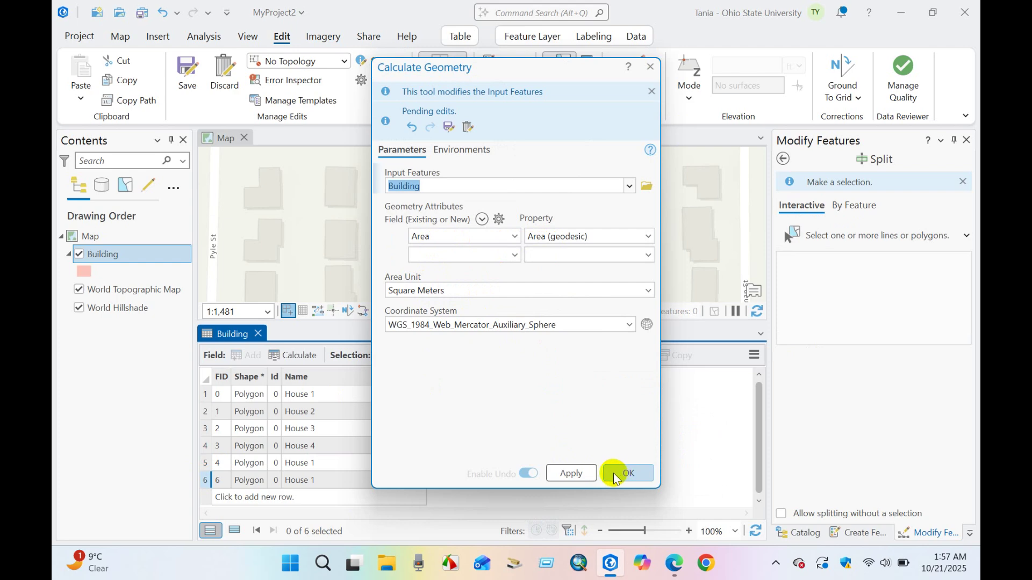
click(569, 473)
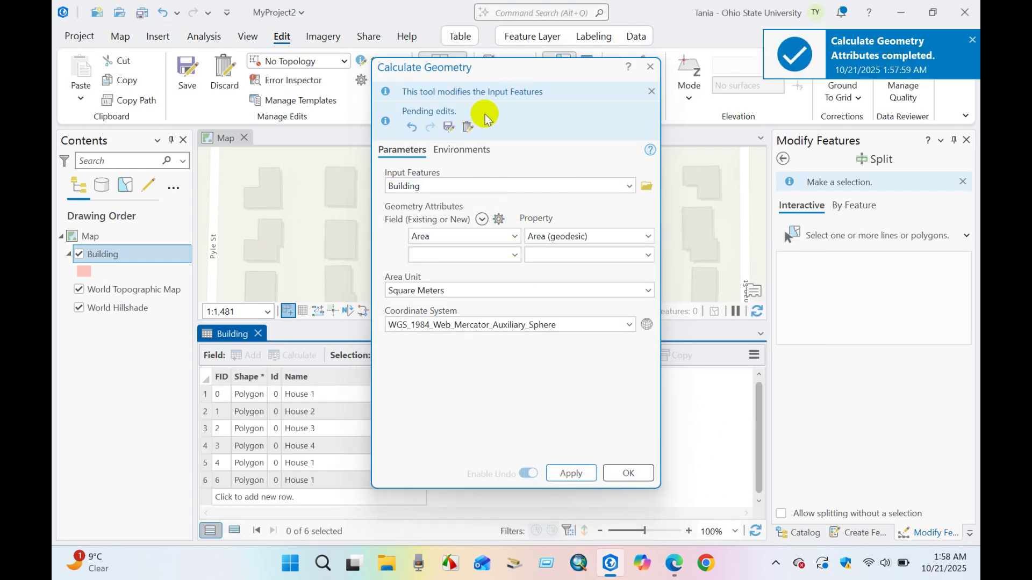
click(628, 473)
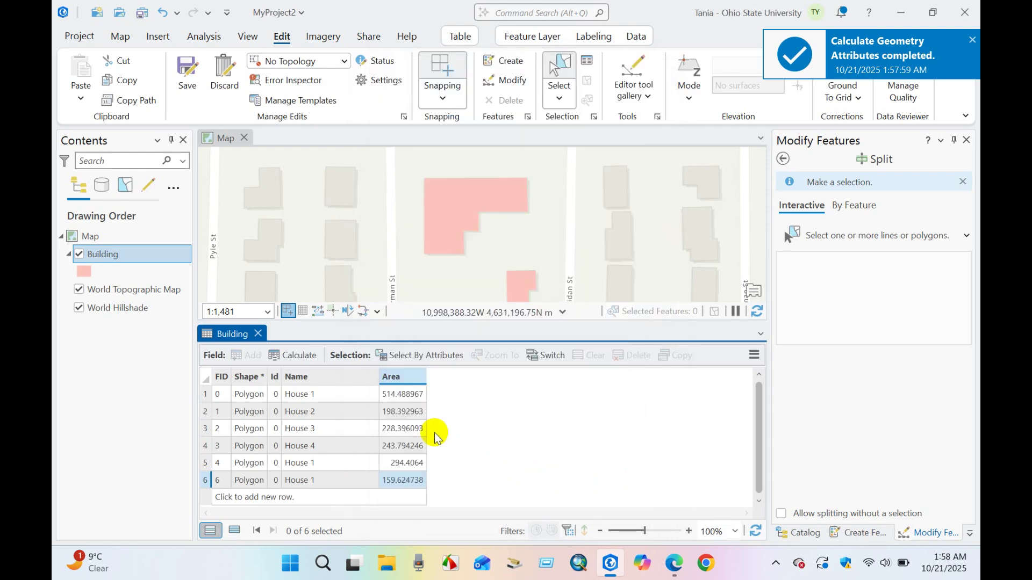
click(207, 397)
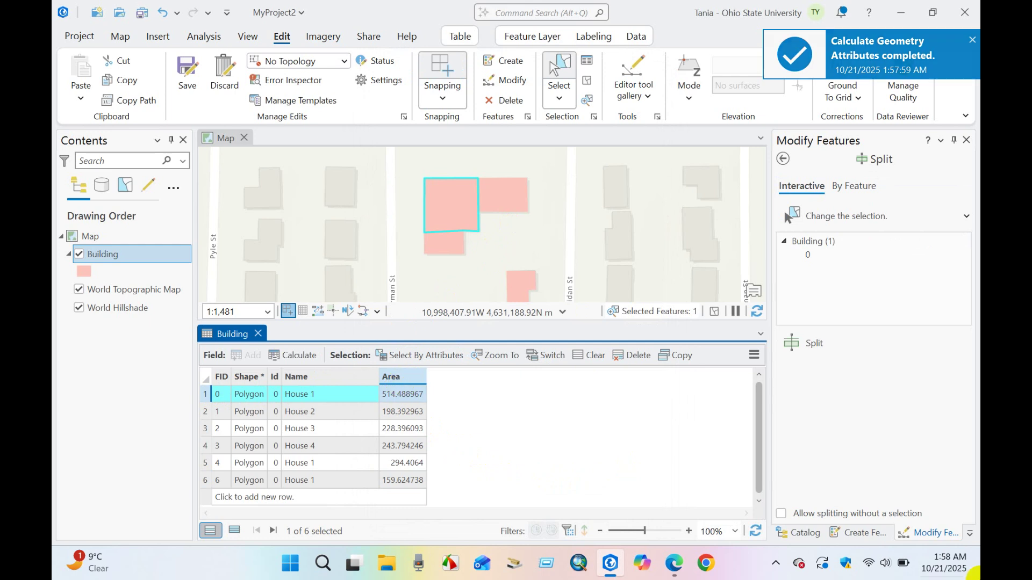
click(205, 463)
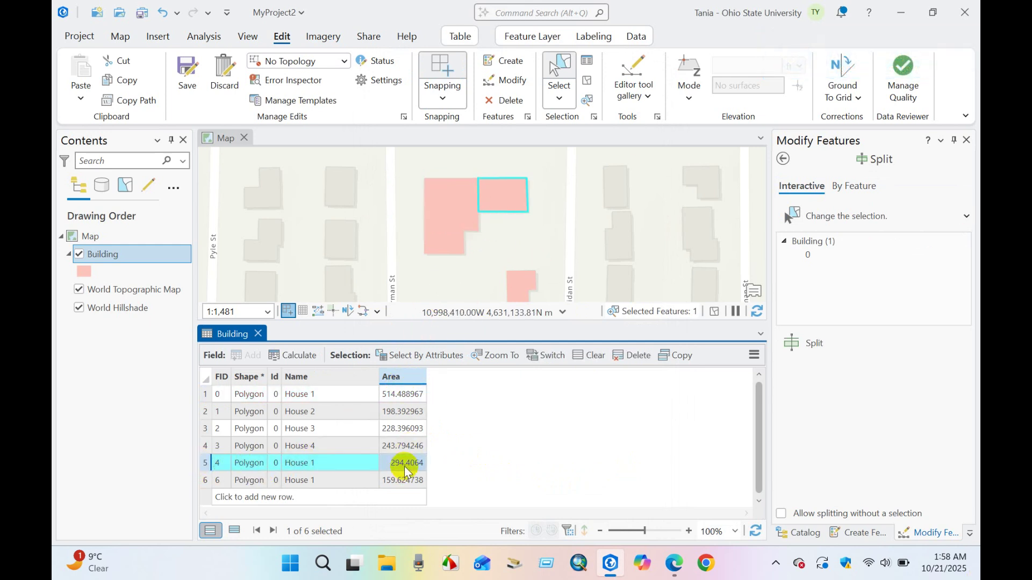
click(205, 481)
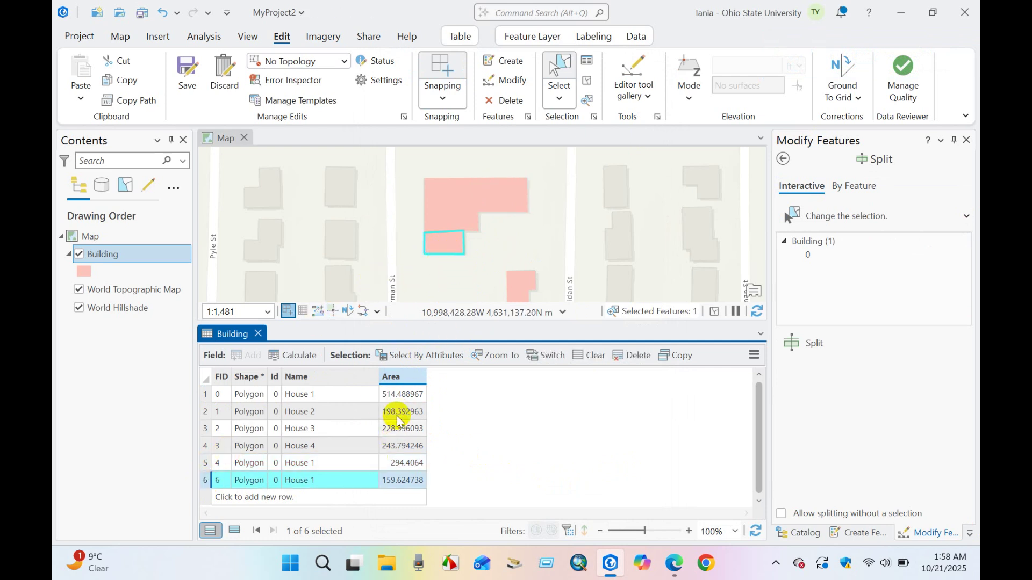
click(399, 395)
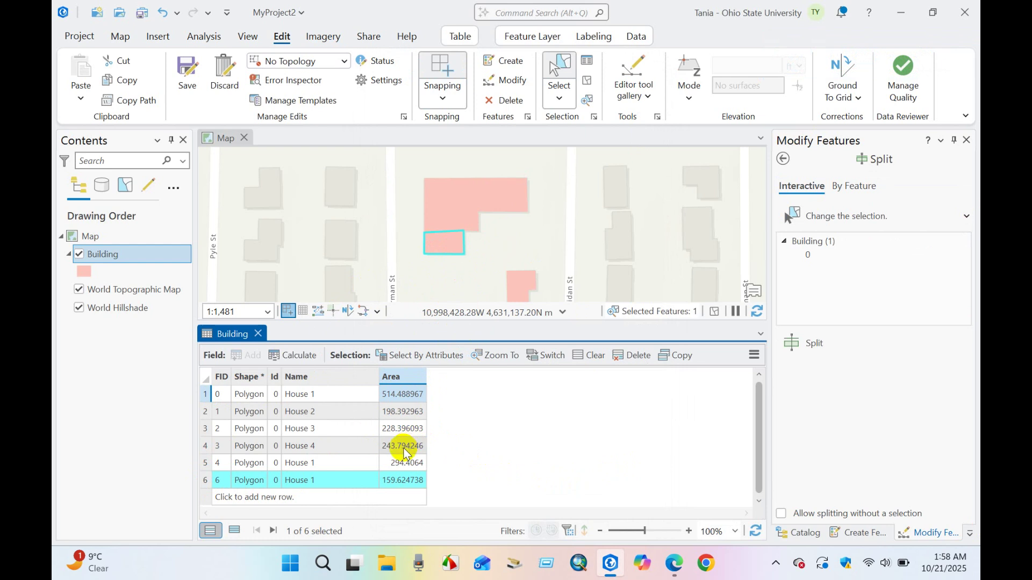
click(403, 479)
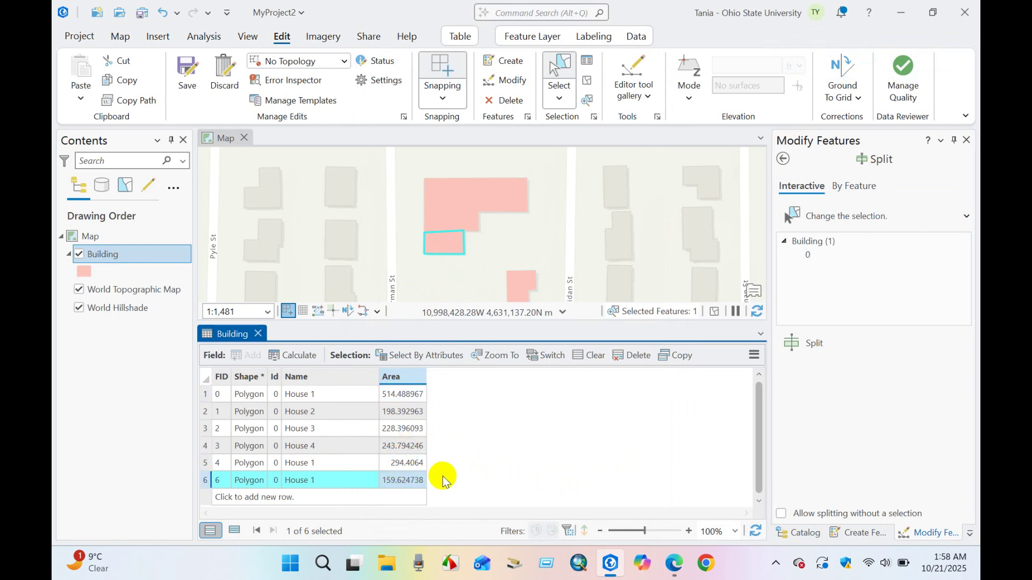
click(208, 396)
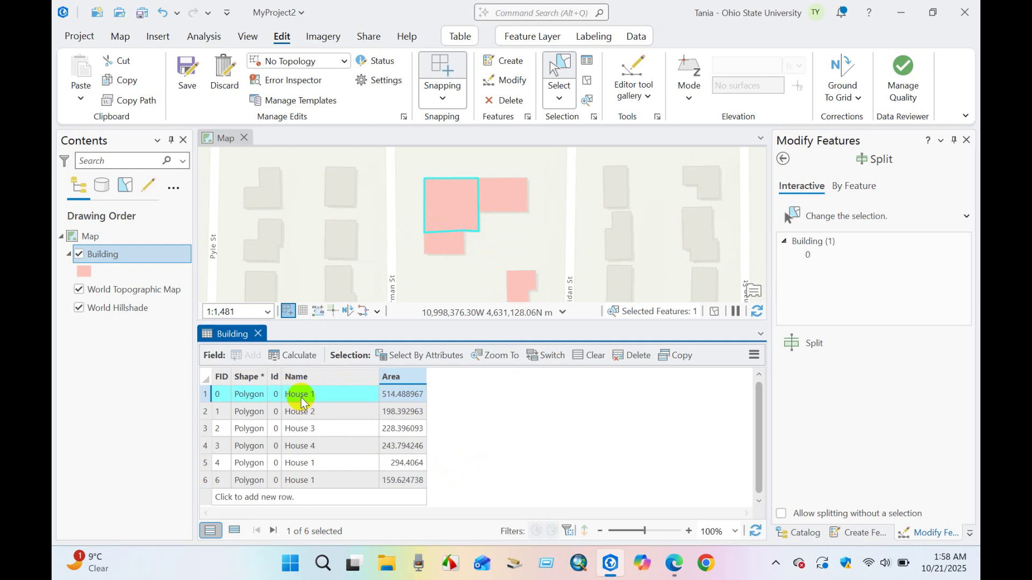
Step: Rename the FID 4 part to 'House 1 (Annex 1)'
click(308, 464)
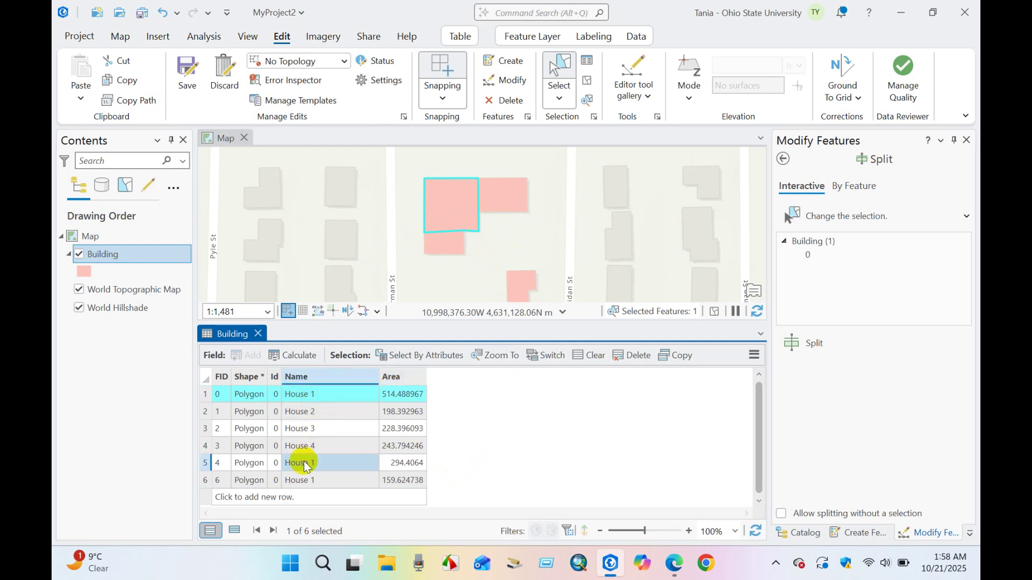
click(320, 464)
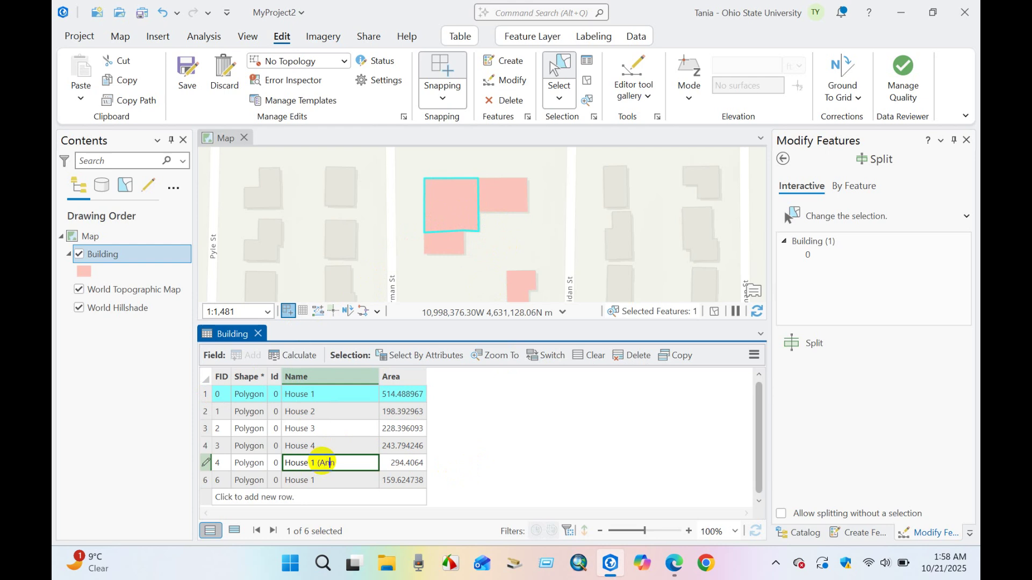
text((Annex 1)z)
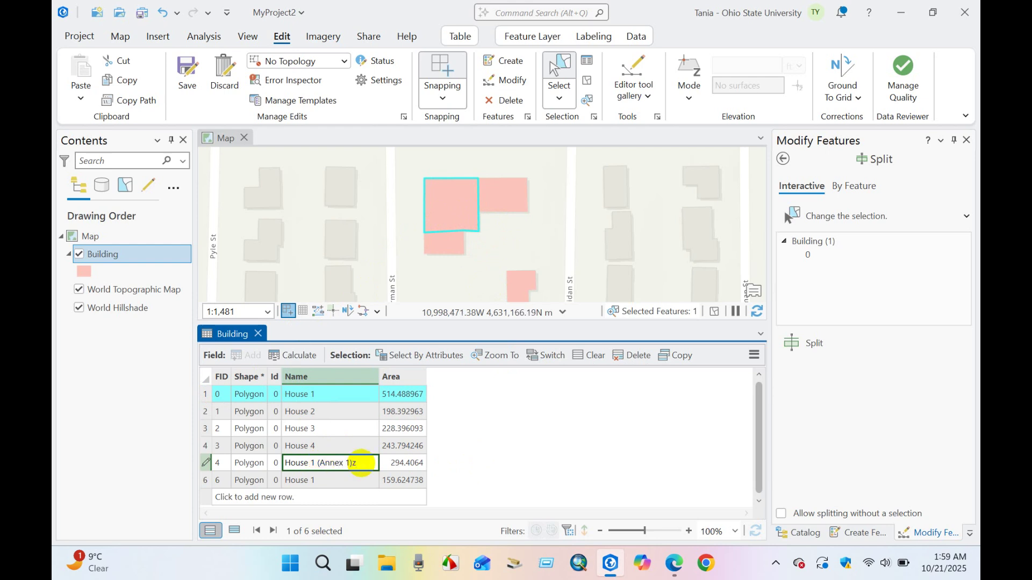
key(BackSpace)
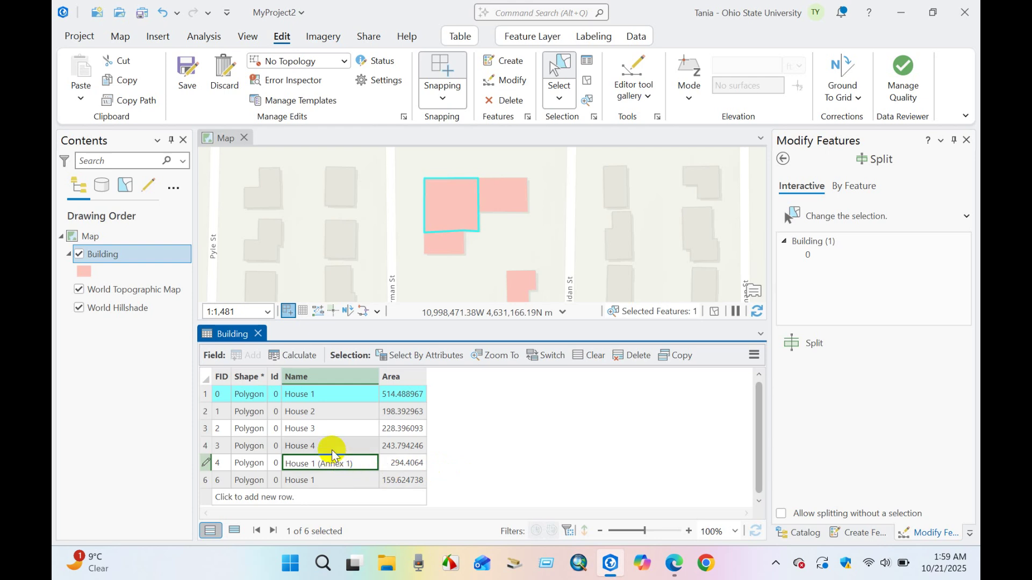
click(332, 452)
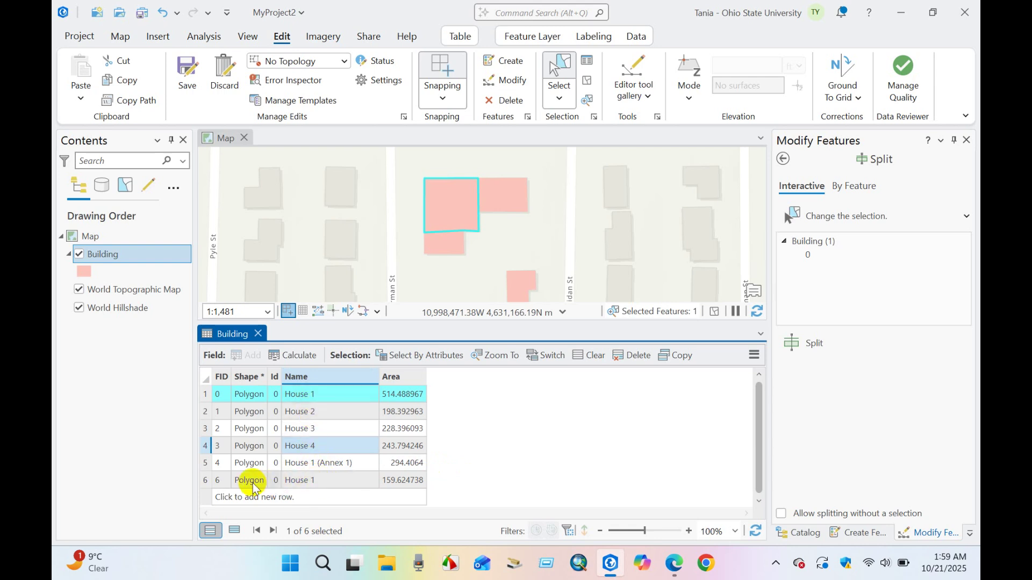
Step: Rename the smallest FID 6 part to 'House 1 (Annex 2)'
click(209, 484)
click(209, 483)
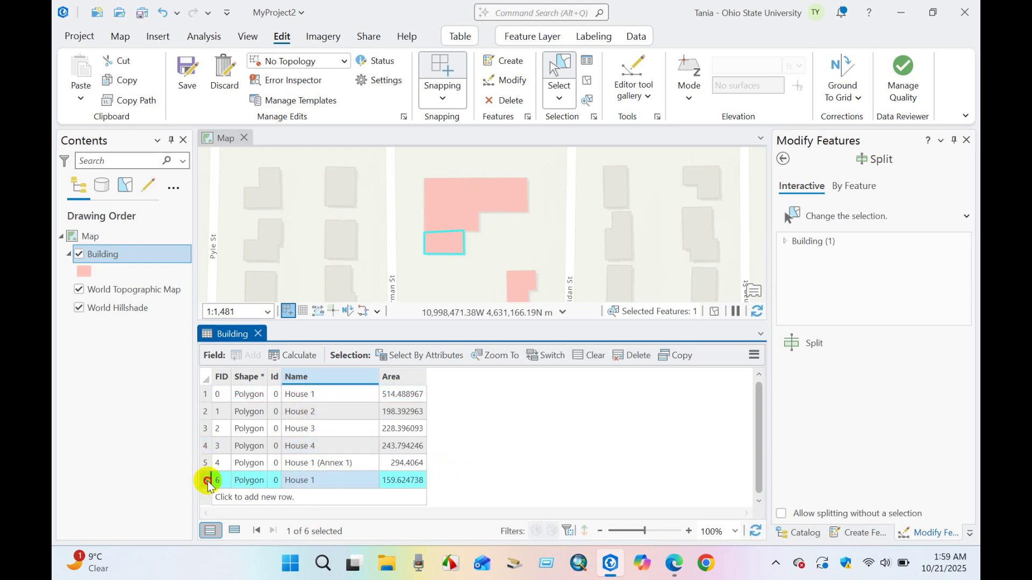
click(328, 480)
click(321, 484)
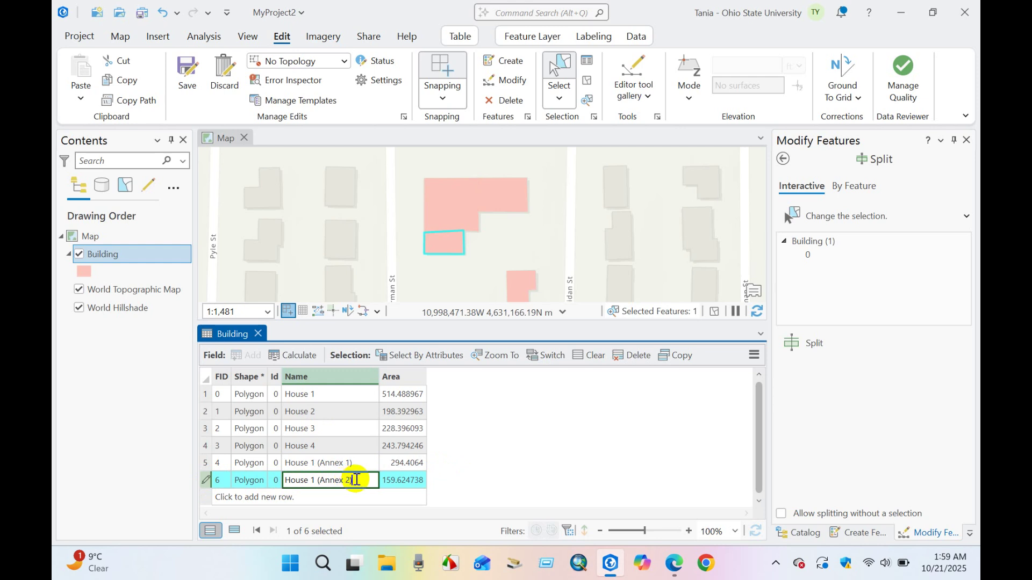
click(320, 396)
Step: Rename FID 0 to 'House 1 (Main building)', clear the selection, and box-select all three parts
click(325, 396)
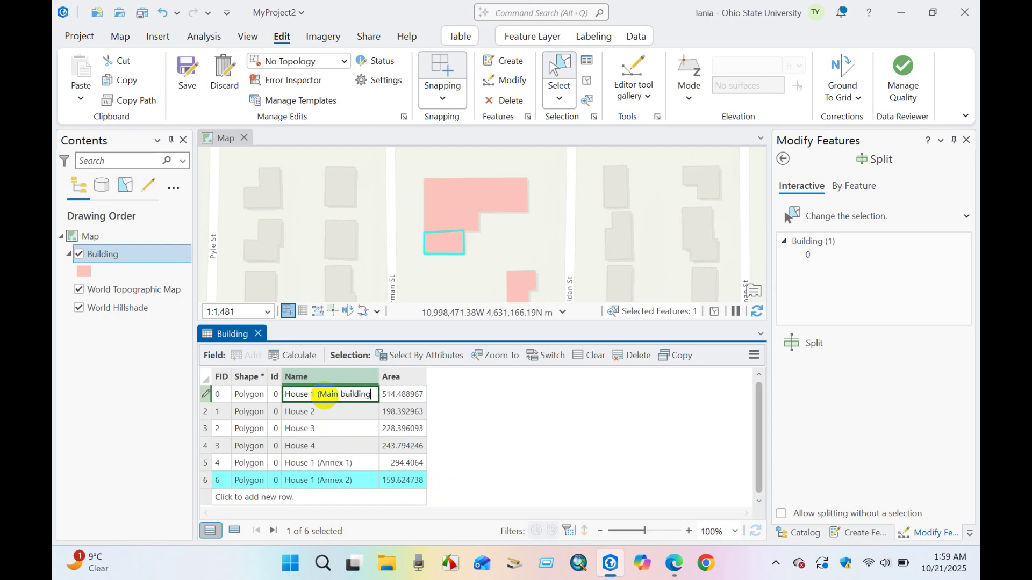
click(438, 447)
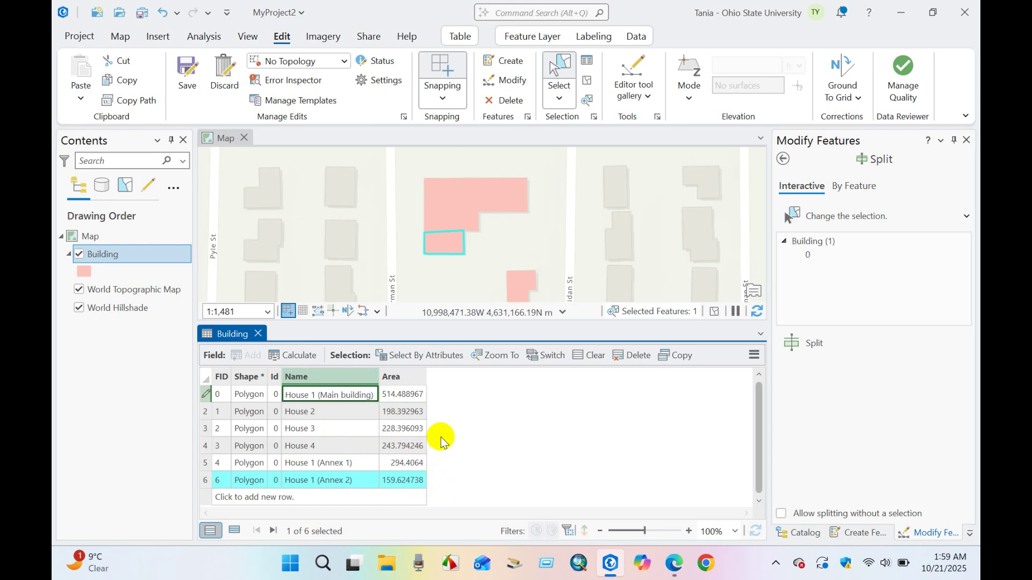
click(370, 418)
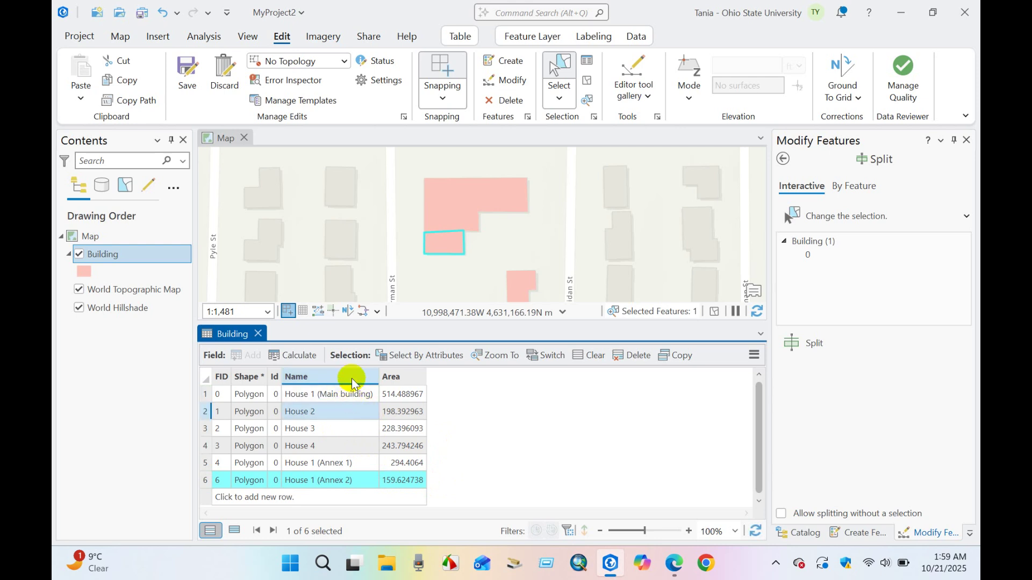
click(591, 102)
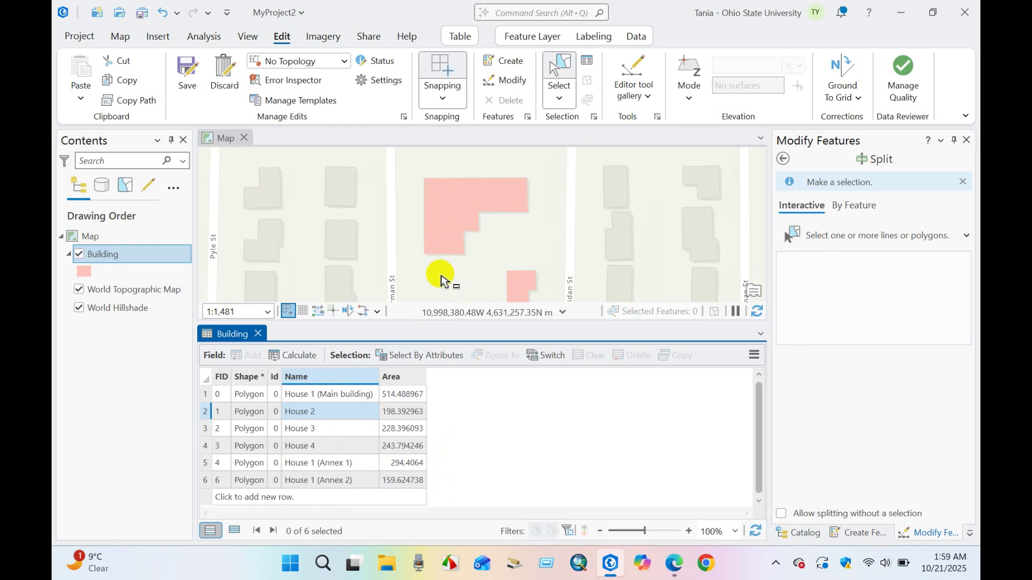
drag(415, 172, 507, 260)
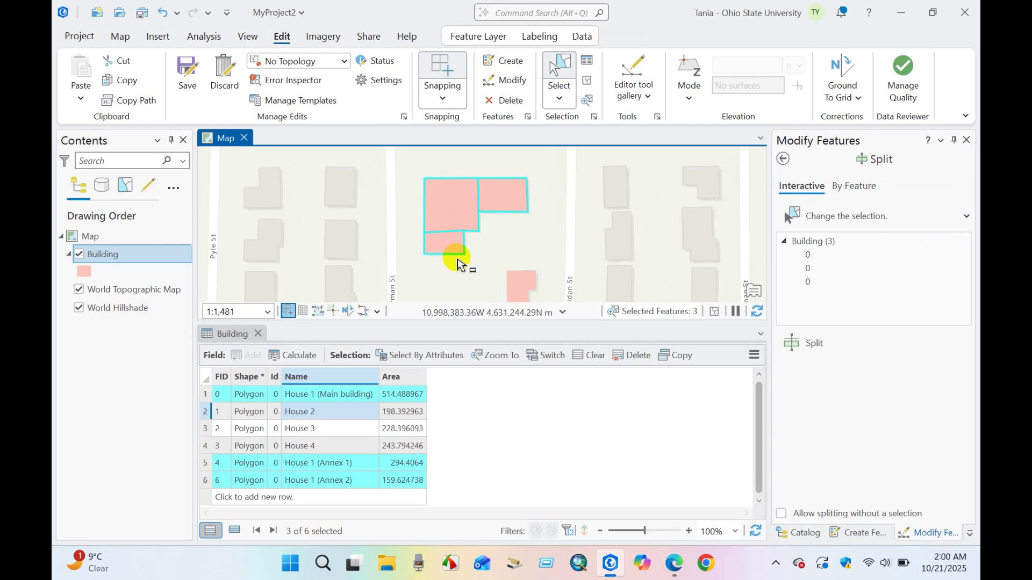
Step: Select the House 1 (Annex 1) polygon together with the main building on the map
click(459, 265)
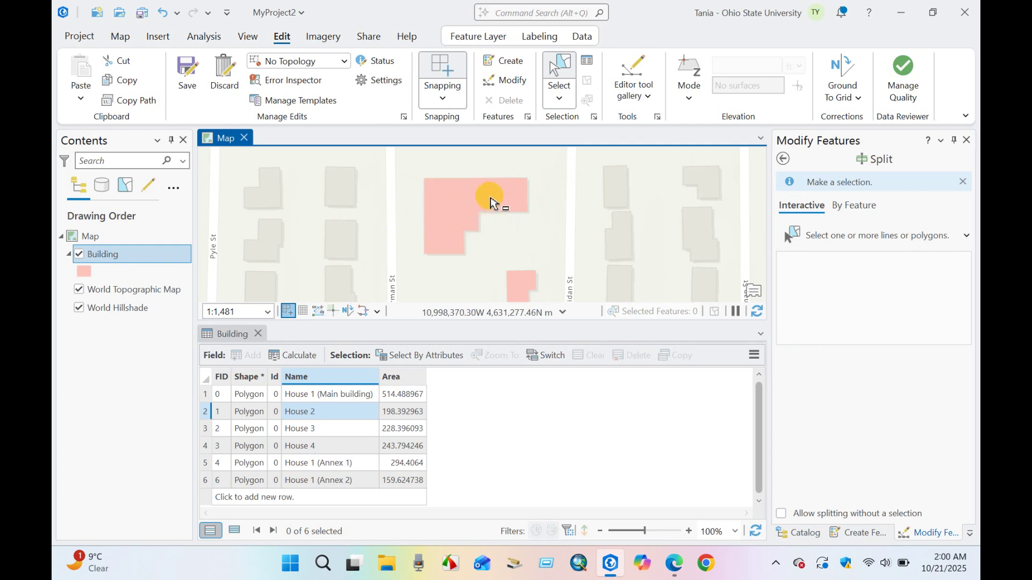
click(490, 201)
click(457, 200)
drag(435, 162, 507, 198)
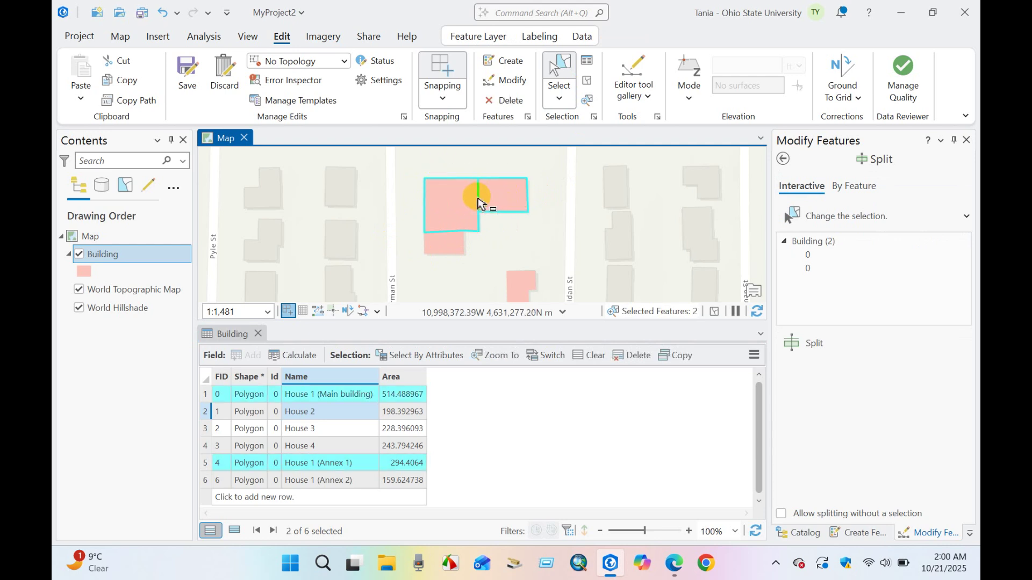
Step: Merge the main building into House 1 (Annex 1), keeping Annex 1's attributes, then select the result
click(648, 96)
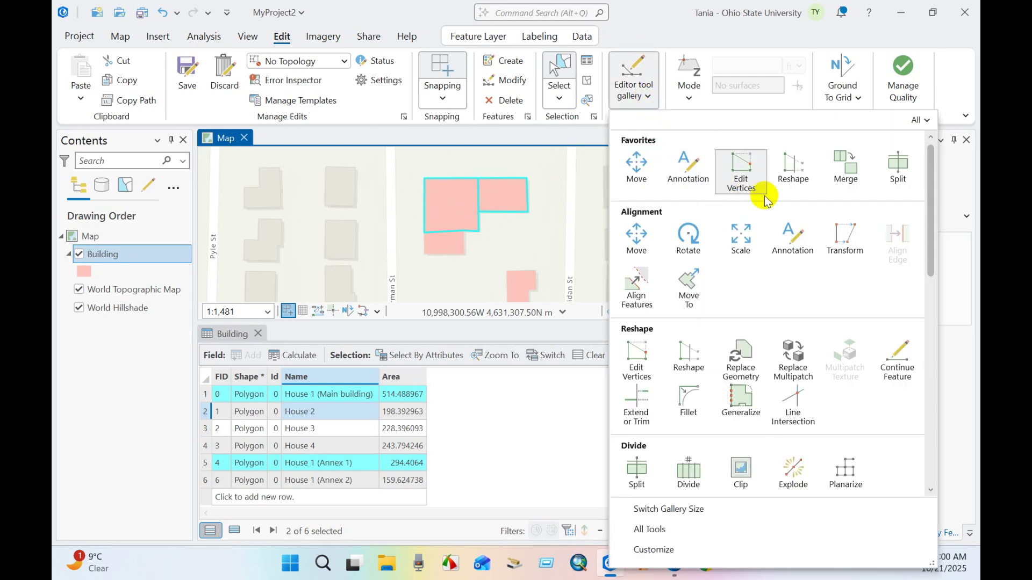
click(842, 163)
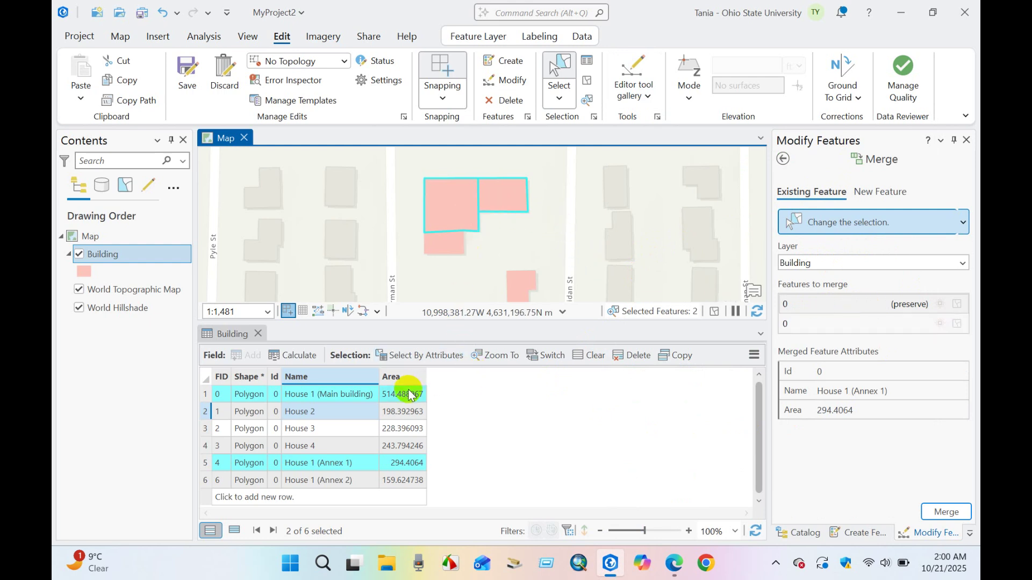
click(895, 305)
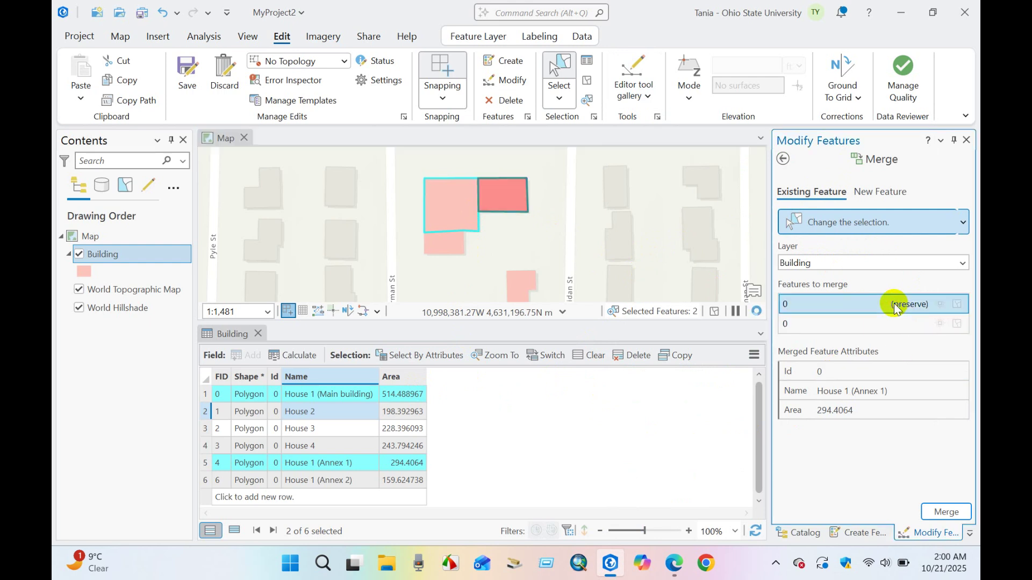
click(875, 322)
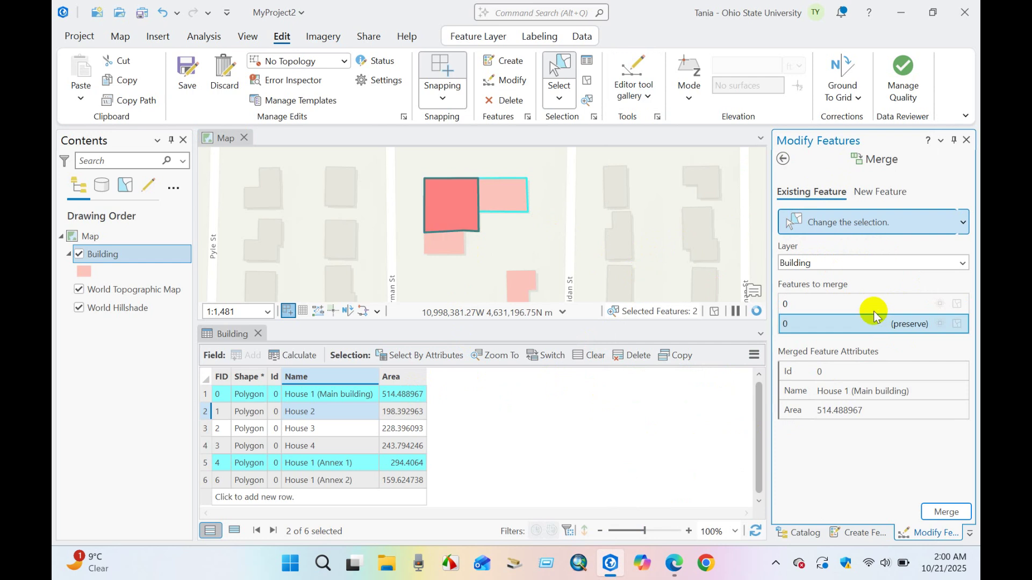
click(873, 304)
click(875, 324)
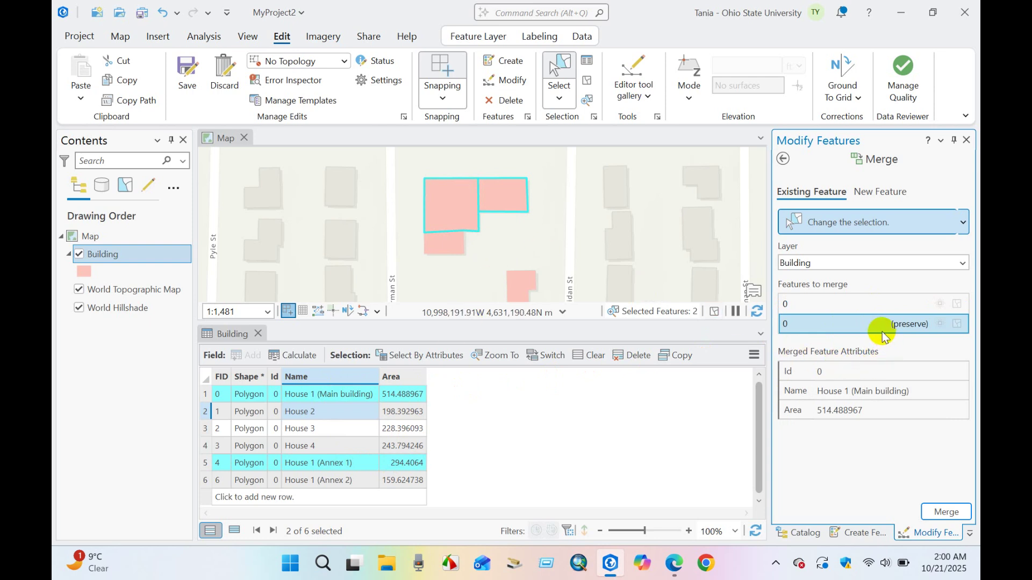
click(855, 304)
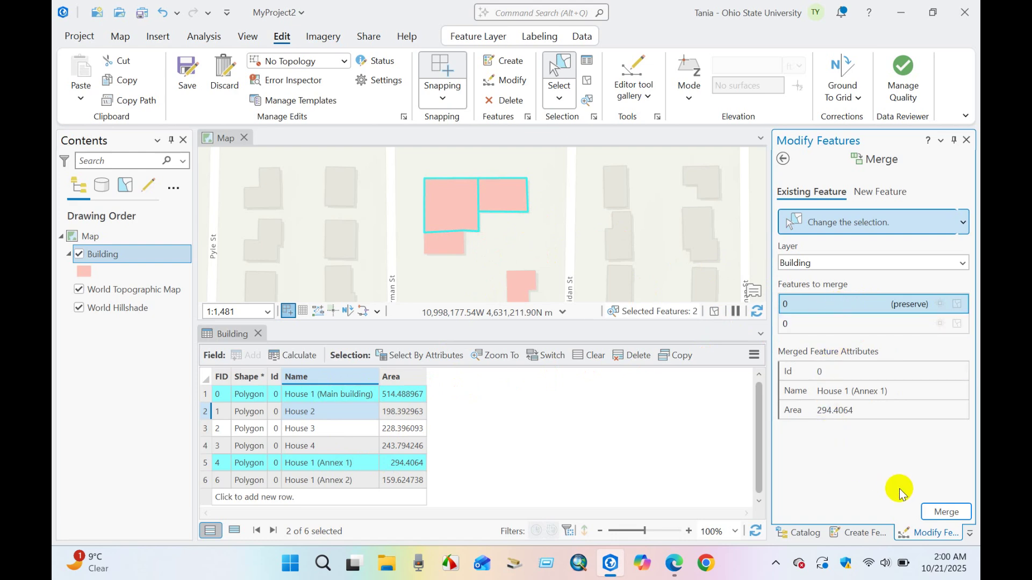
click(938, 512)
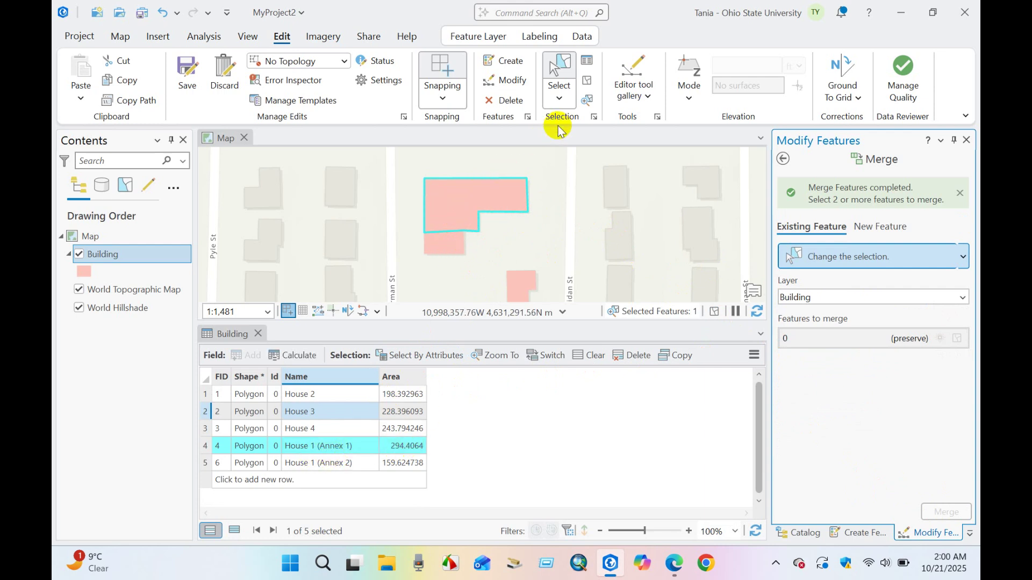
click(491, 205)
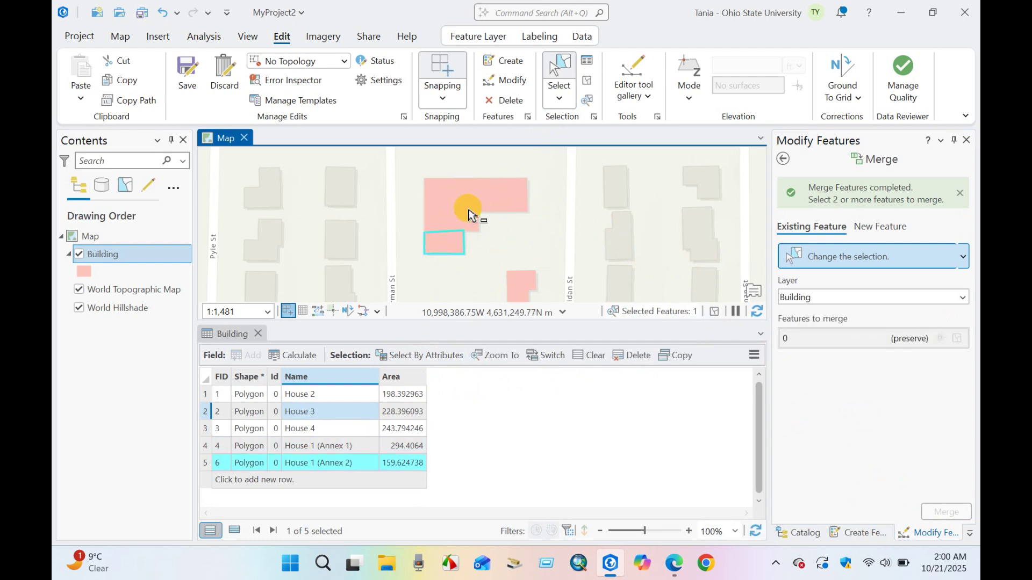
click(471, 210)
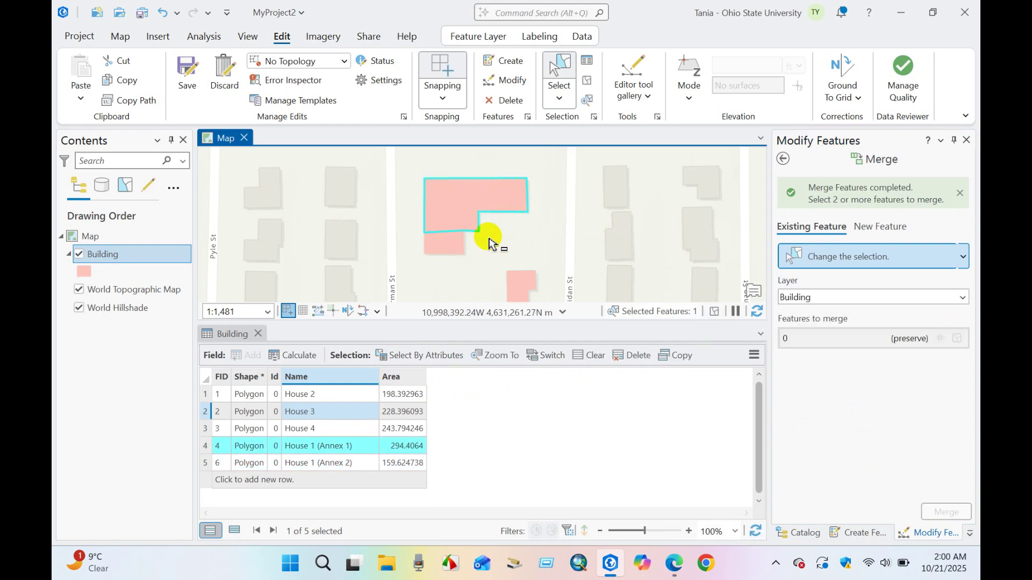
Step: Box-select both House 1 annex parts on the map
click(560, 98)
click(512, 153)
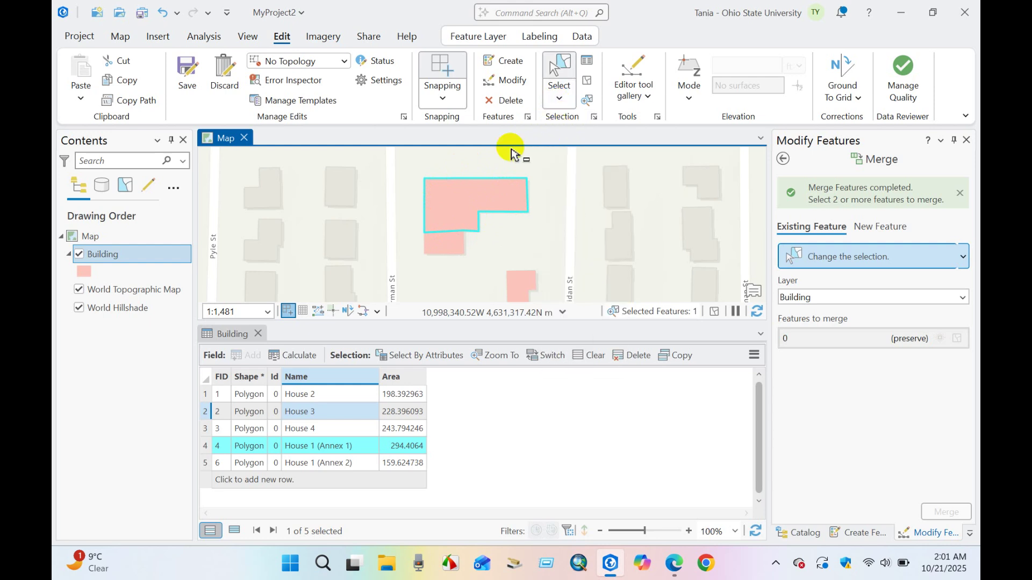
drag(424, 171, 462, 248)
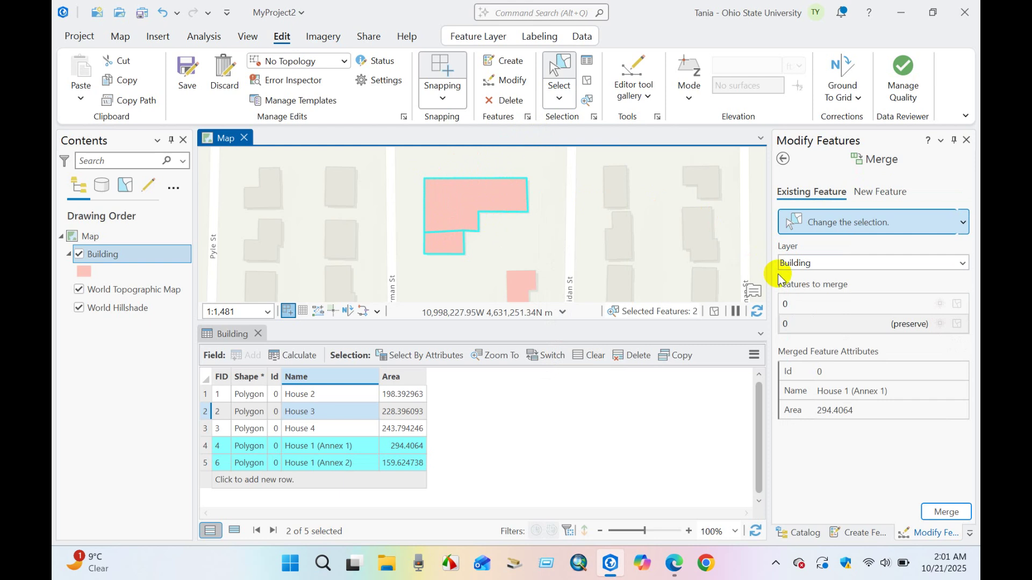
Step: Merge the two parts, preserving House 1 (Annex 1) attributes, then reselect the L-shaped building
click(864, 308)
click(872, 330)
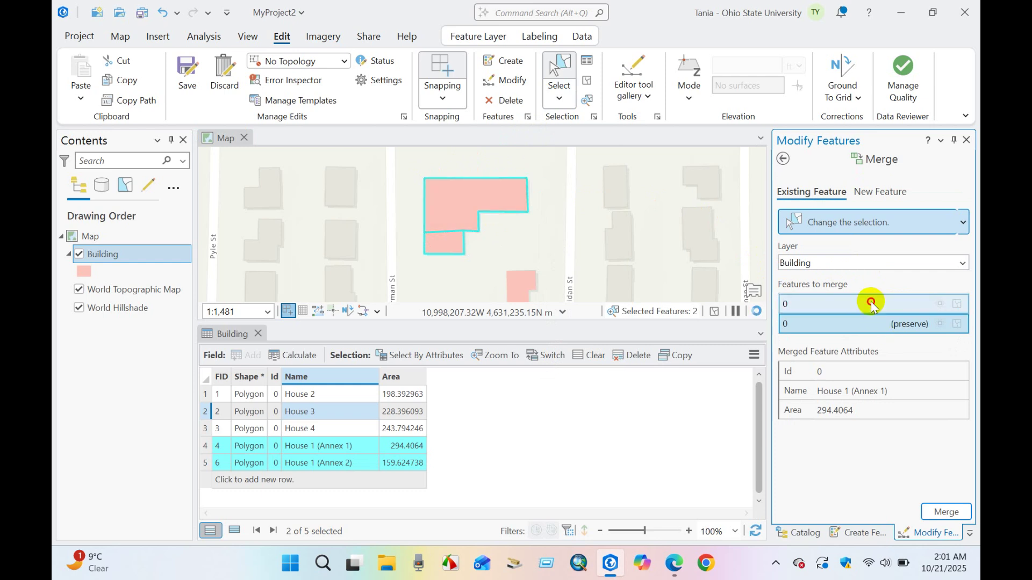
click(880, 305)
click(879, 326)
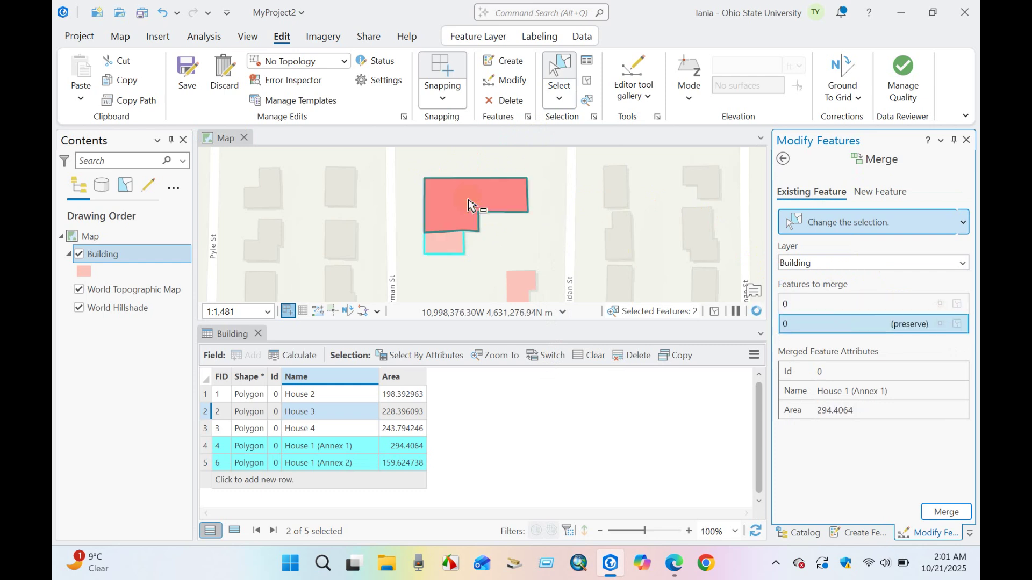
click(945, 511)
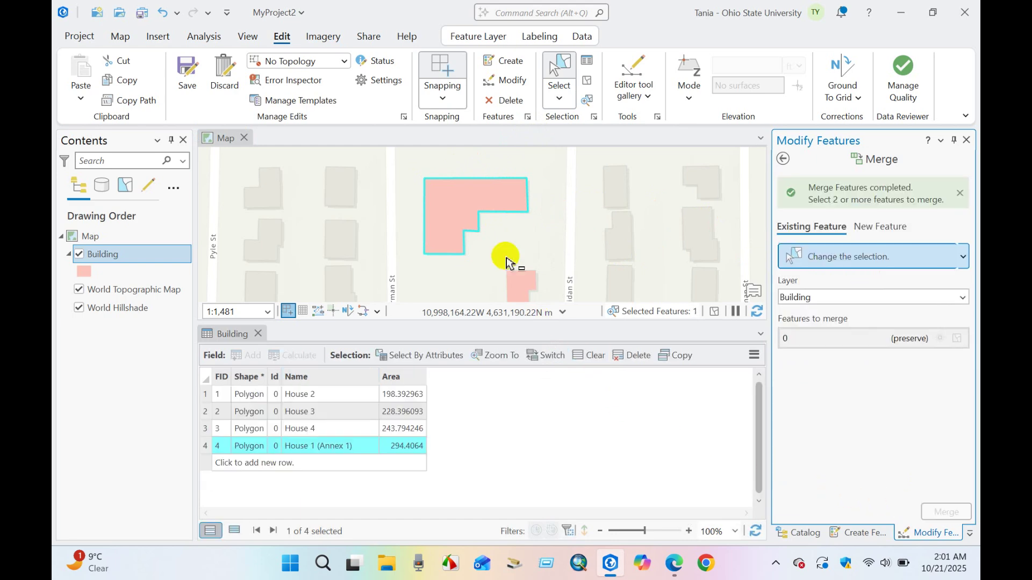
click(590, 86)
click(465, 203)
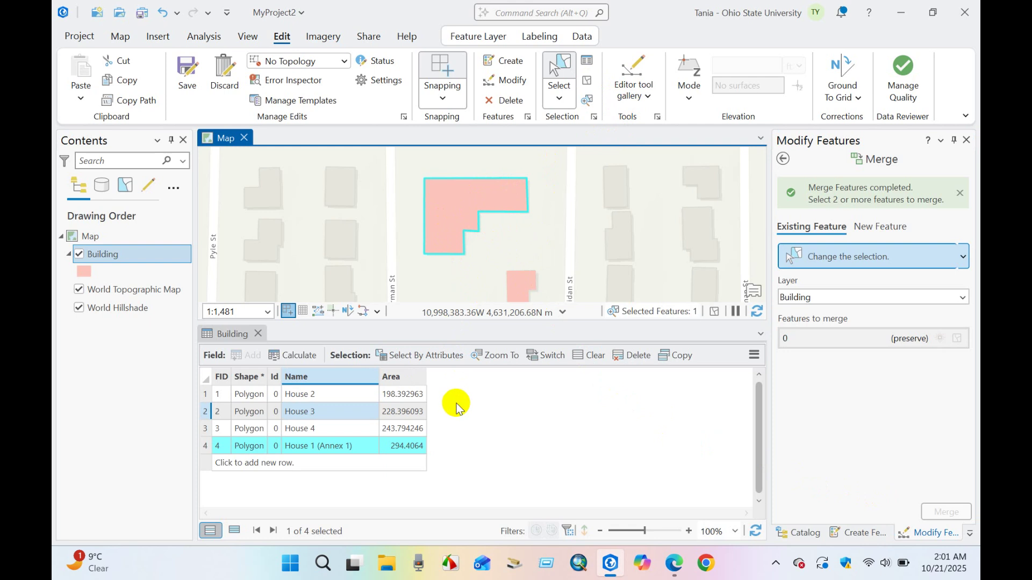
Step: Rename the FID 4 record from 'House 1 (Annex 1)' to 'House 1' and select the Area column
double_click(357, 447)
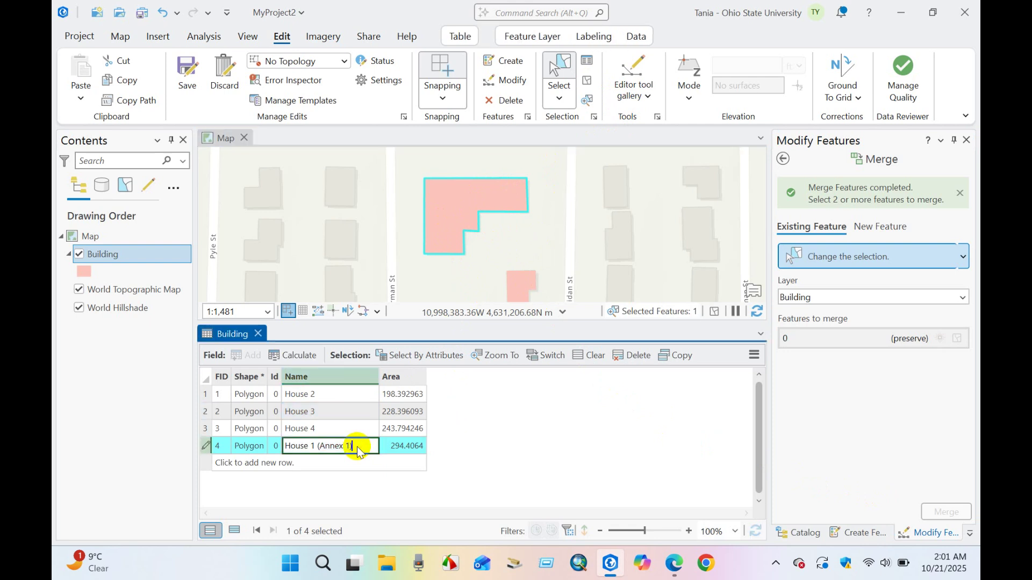
key(BackSpace)
key(BackSpace)
click(587, 80)
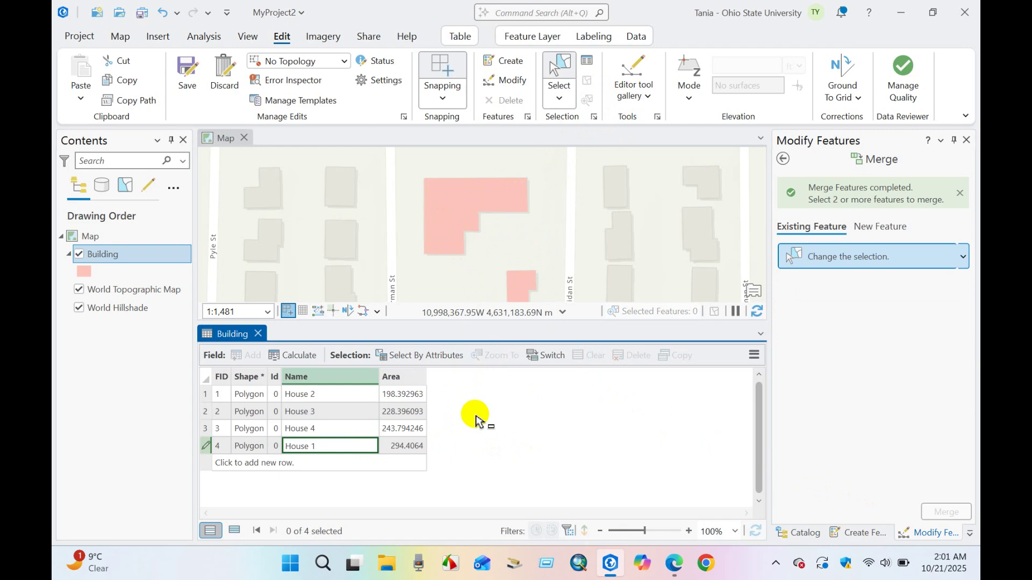
click(402, 379)
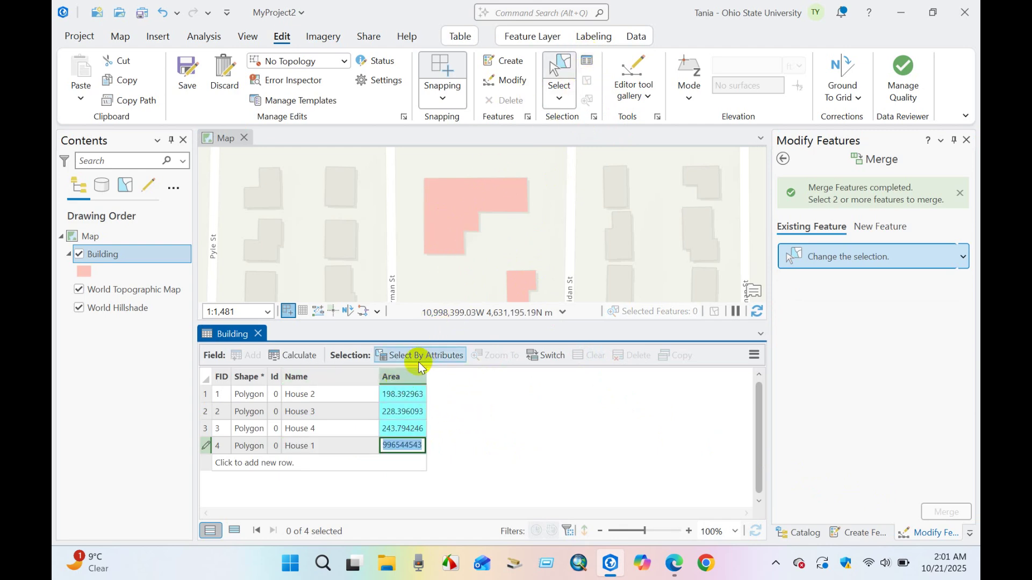
Step: Calculate Geometry for Area in Square Meters using Current Map [Map], giving House 1 968.520104
right_click(404, 376)
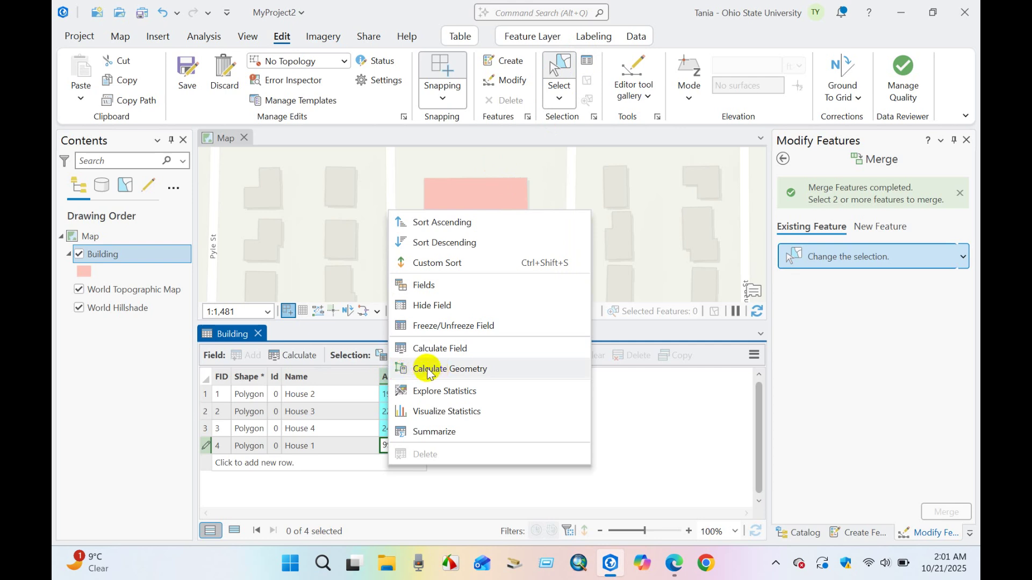
click(468, 368)
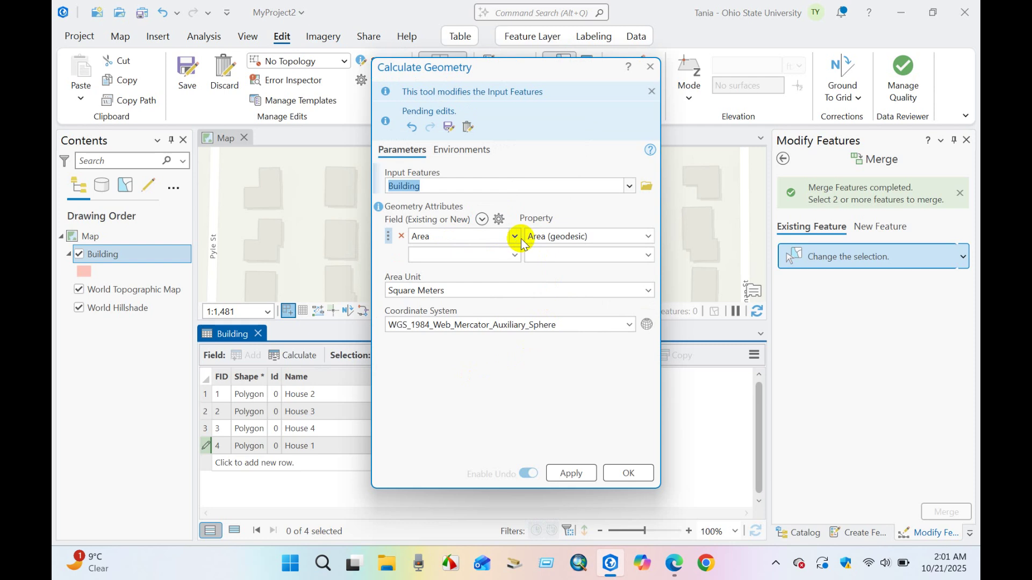
click(553, 293)
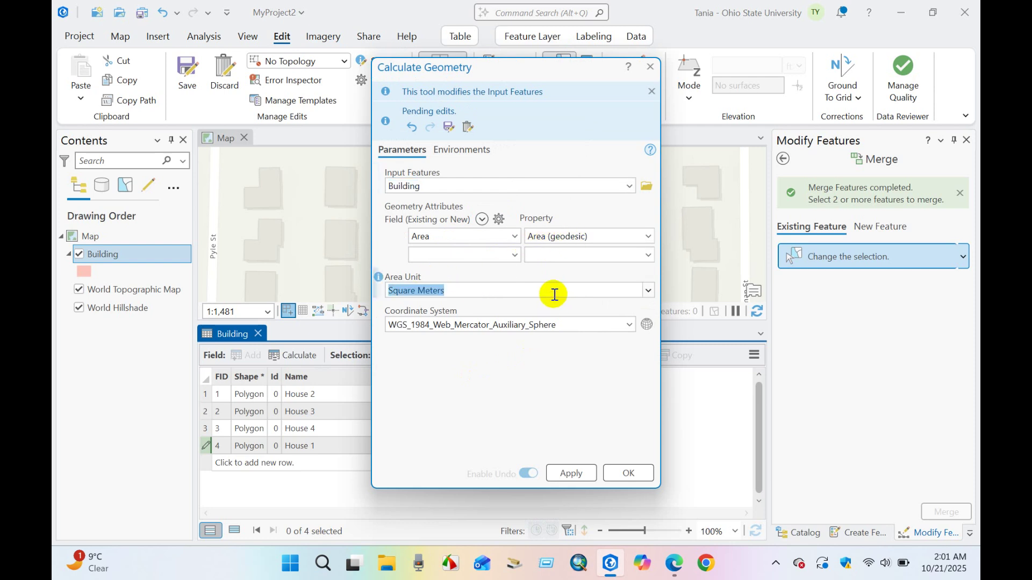
click(648, 291)
click(649, 290)
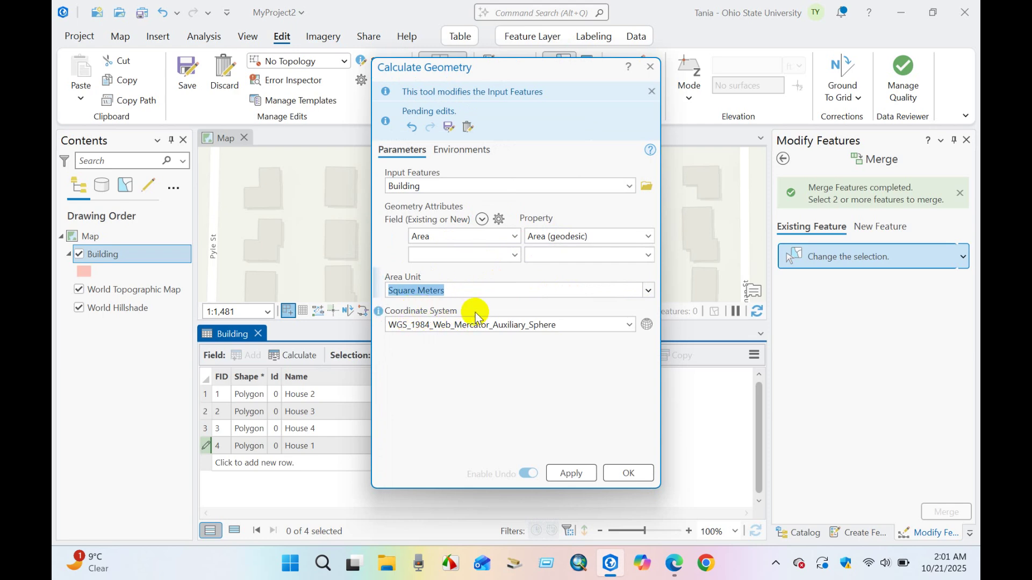
click(619, 329)
click(621, 326)
click(620, 326)
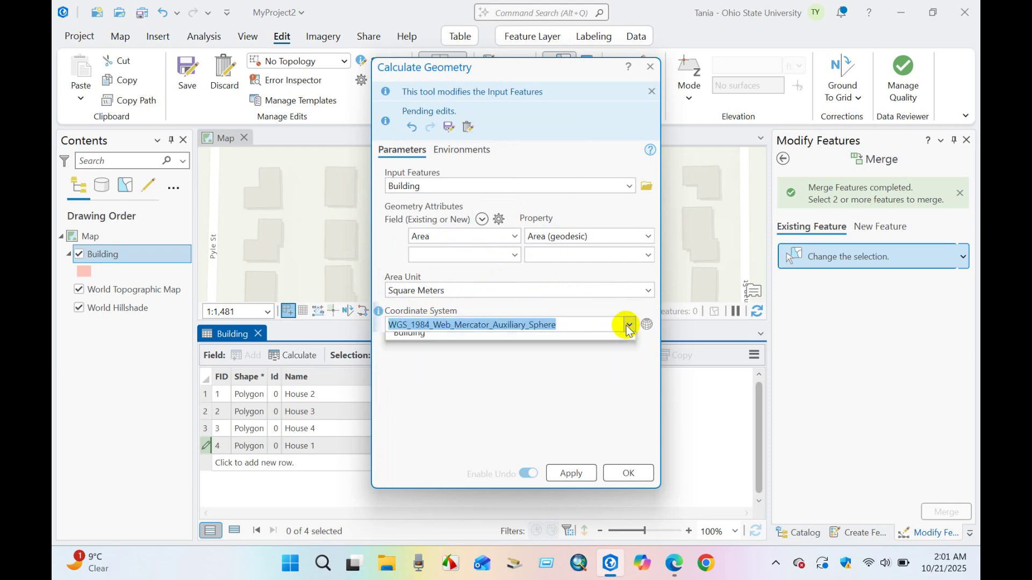
click(453, 339)
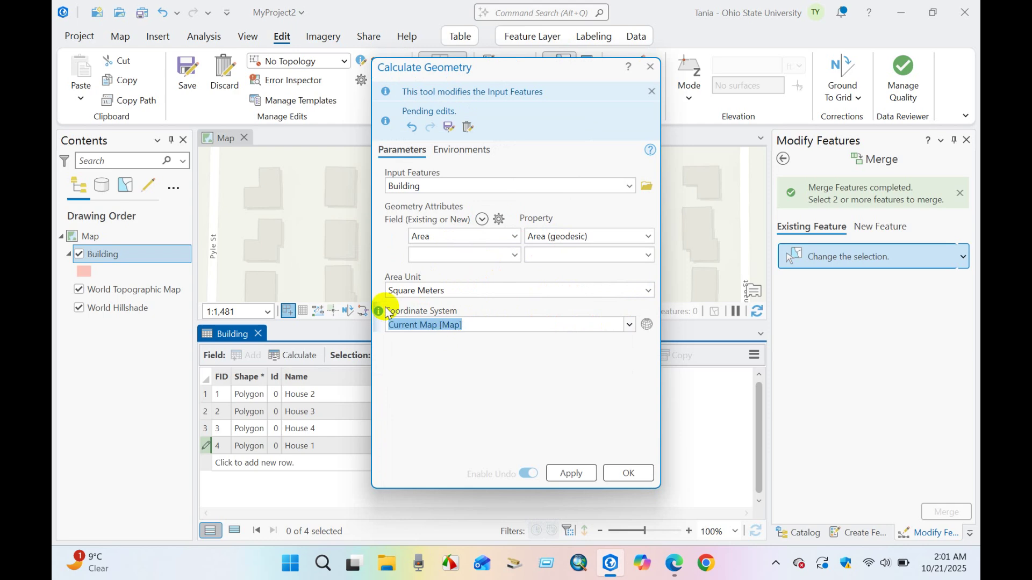
click(618, 471)
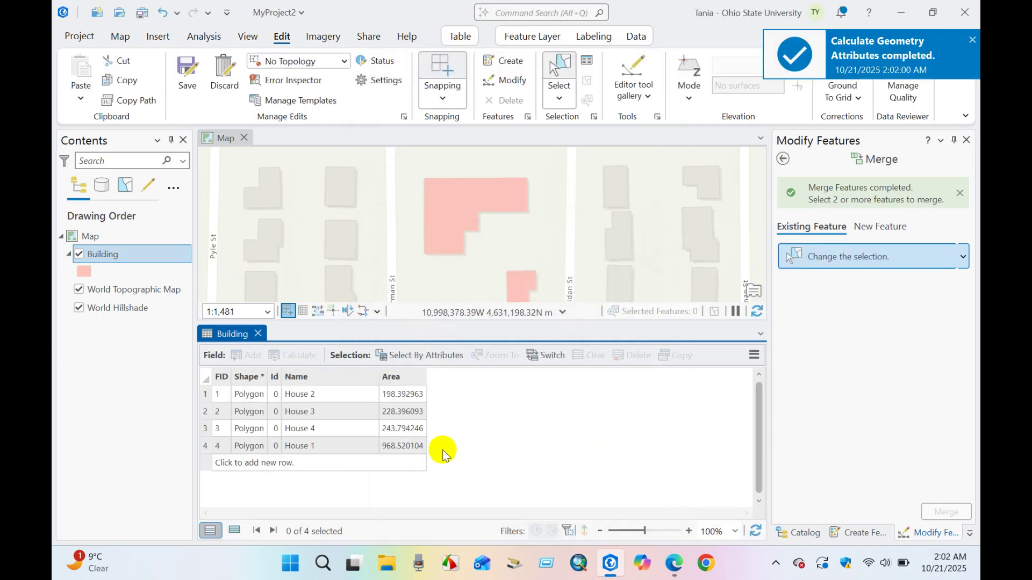
click(395, 449)
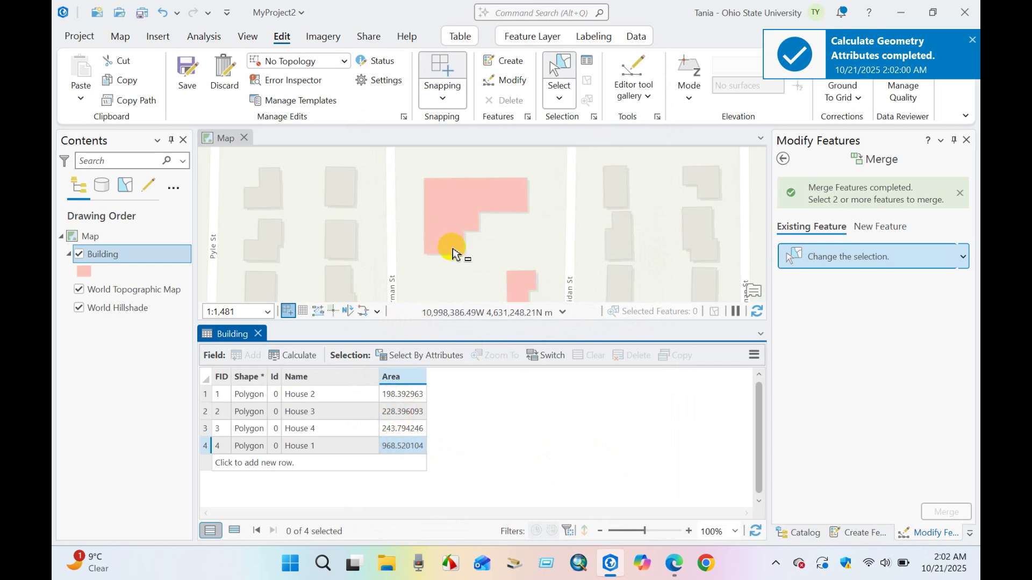
click(465, 231)
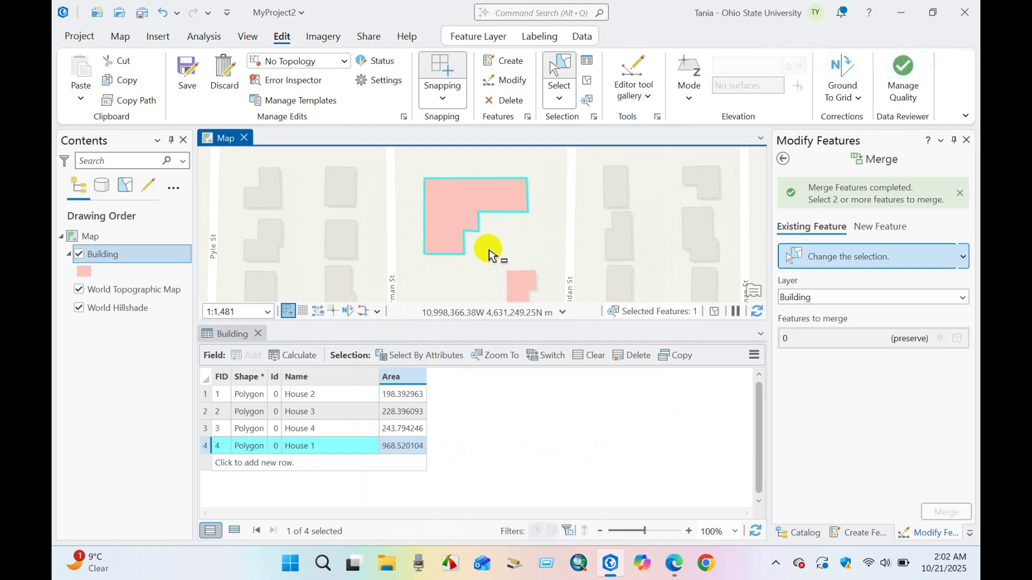
Step: Close the Building attribute table
click(258, 333)
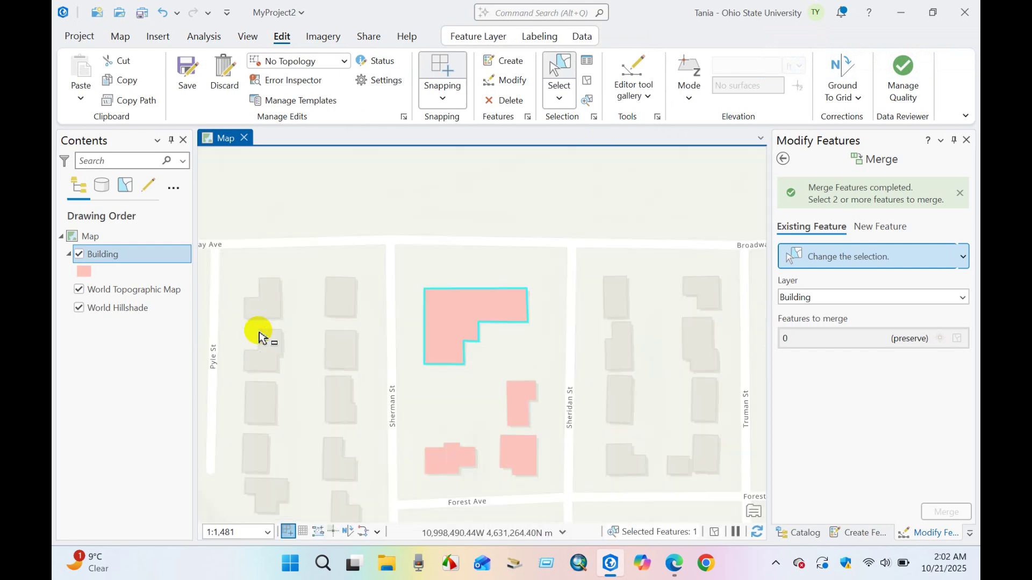
scroll(460, 379, up, 3)
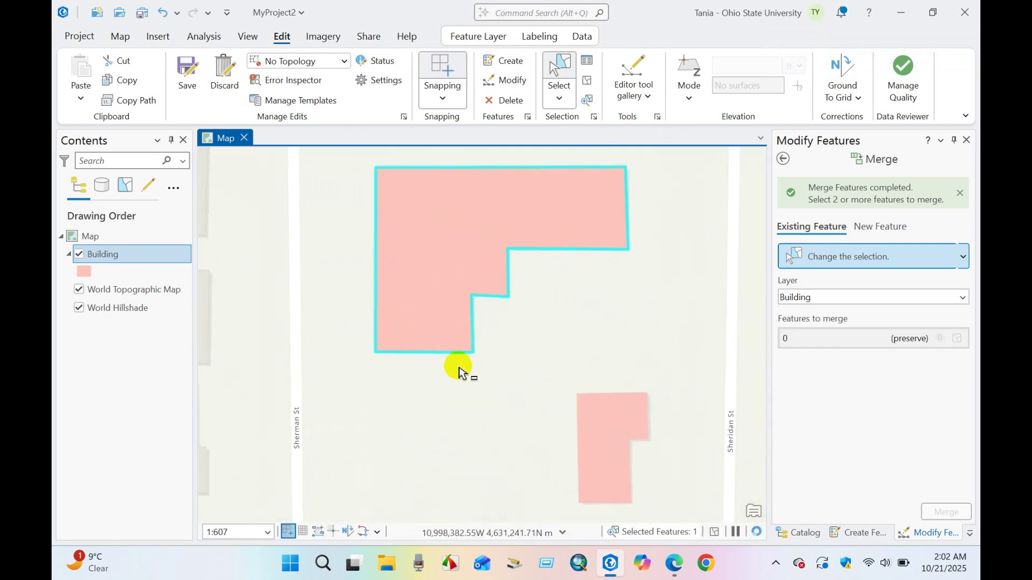
scroll(459, 351, down, 2)
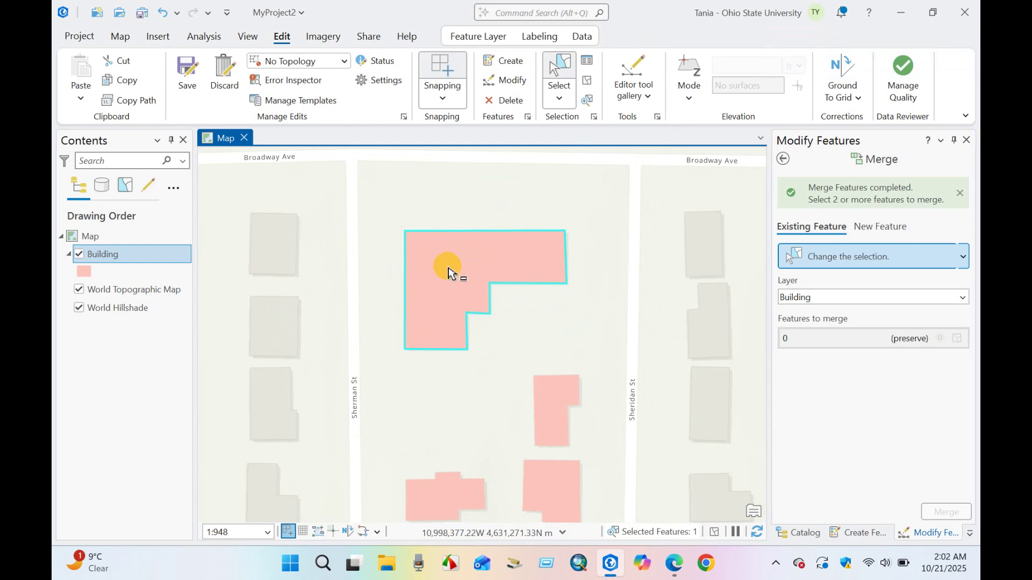
Step: Save all edits, confirming with Yes, and bring up the editing tools gallery
click(187, 73)
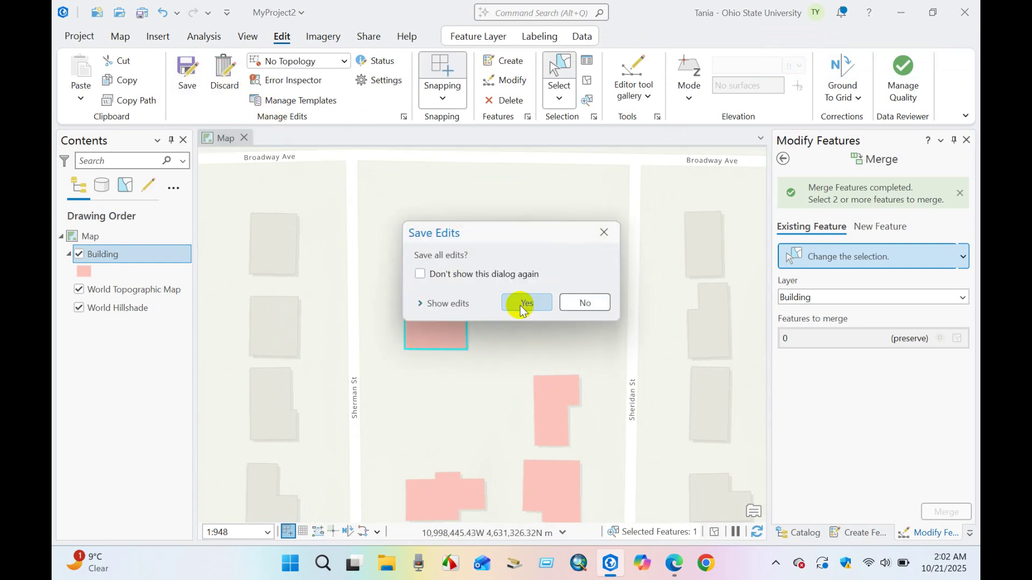
click(520, 305)
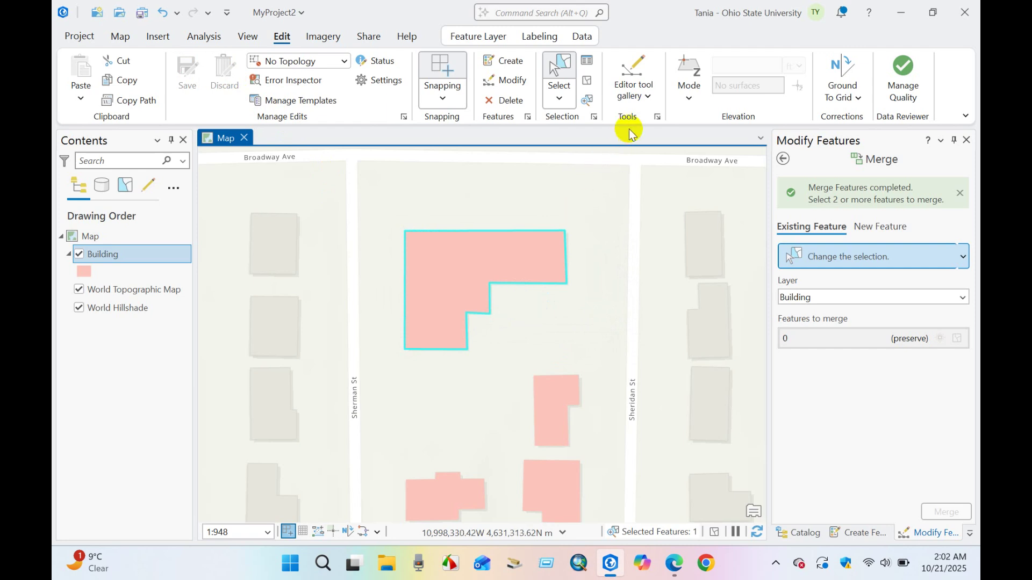
click(648, 97)
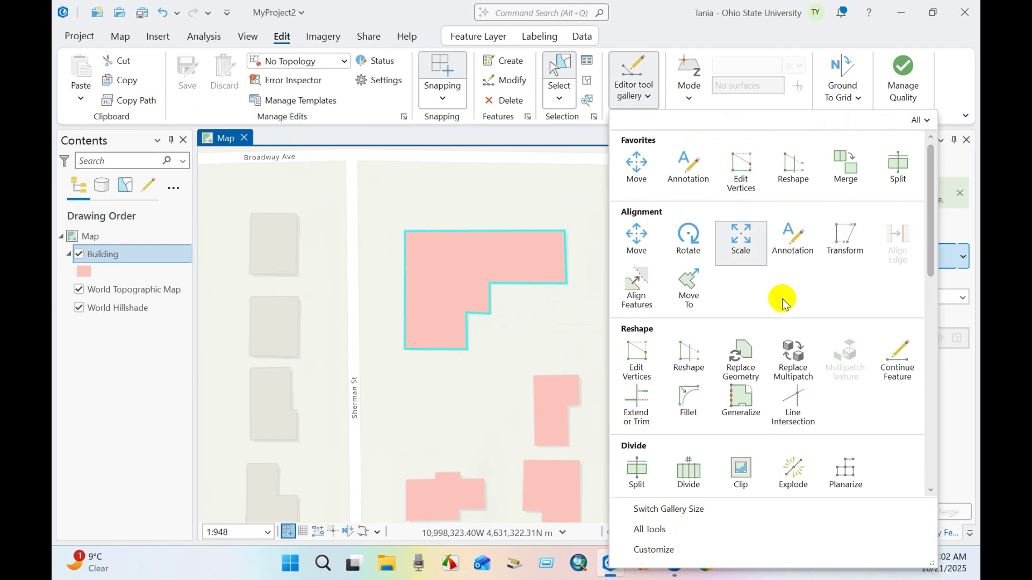